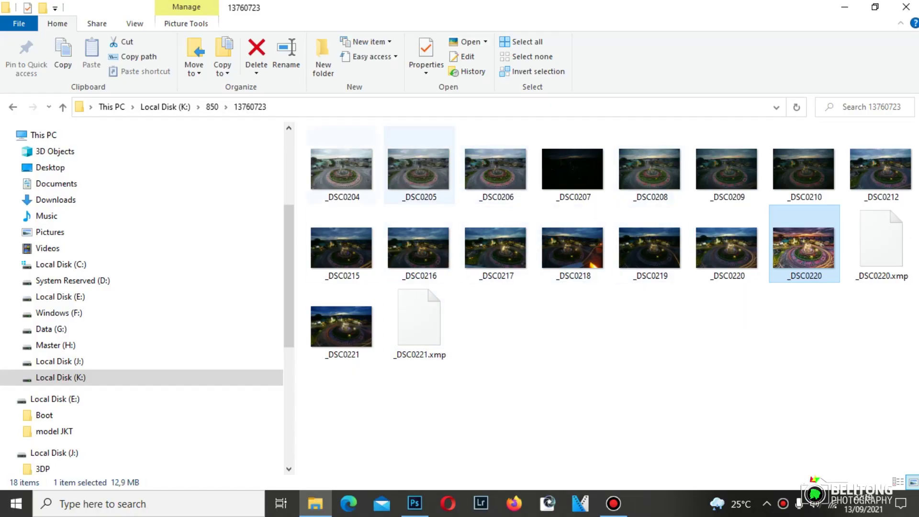
pyautogui.doubleClick(341, 248)
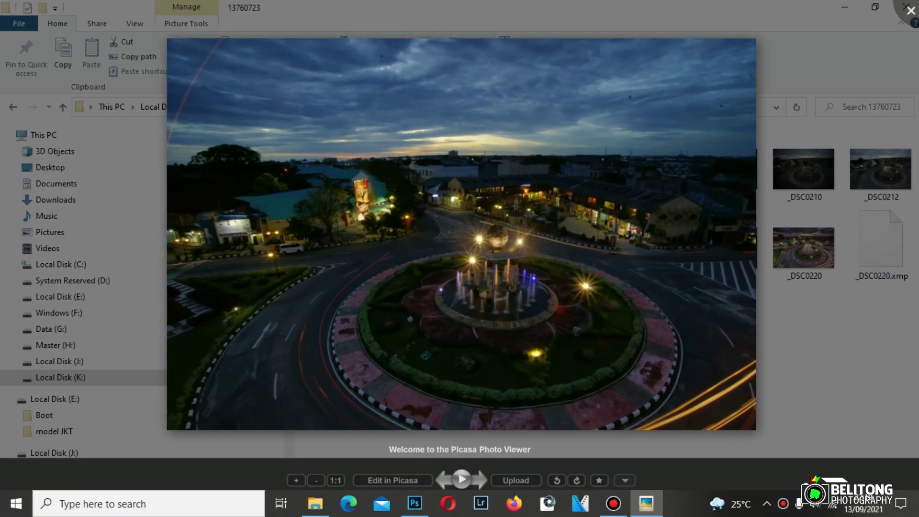
pyautogui.press('Right')
pyautogui.press('Right')
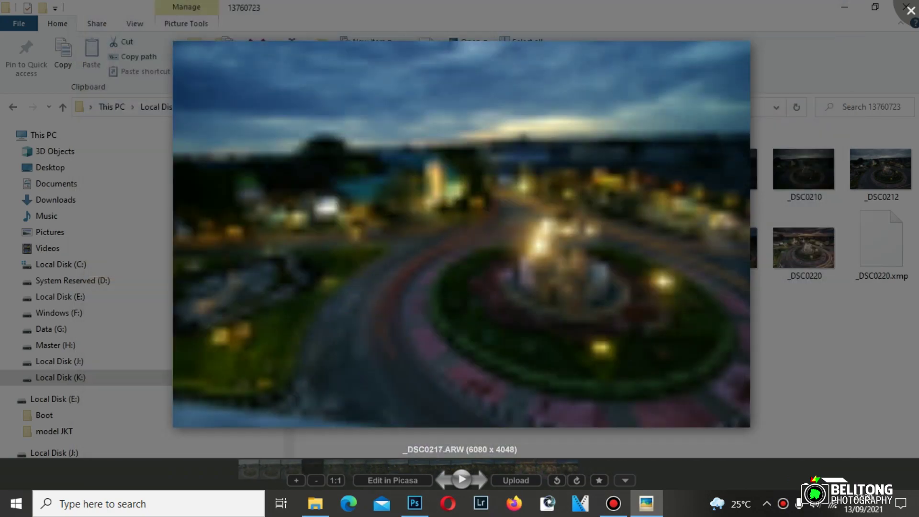
pyautogui.press('Right')
pyautogui.press('Right')
pyautogui.press('Right')
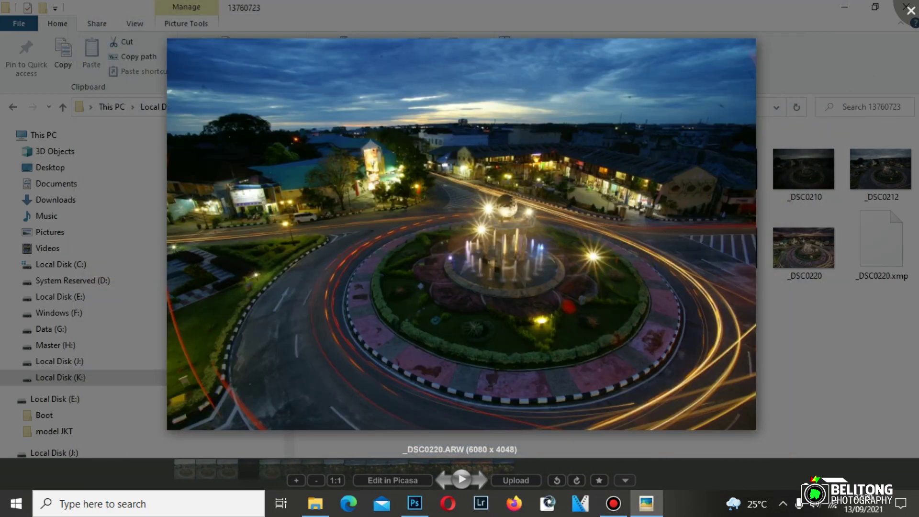
pyautogui.press('Escape')
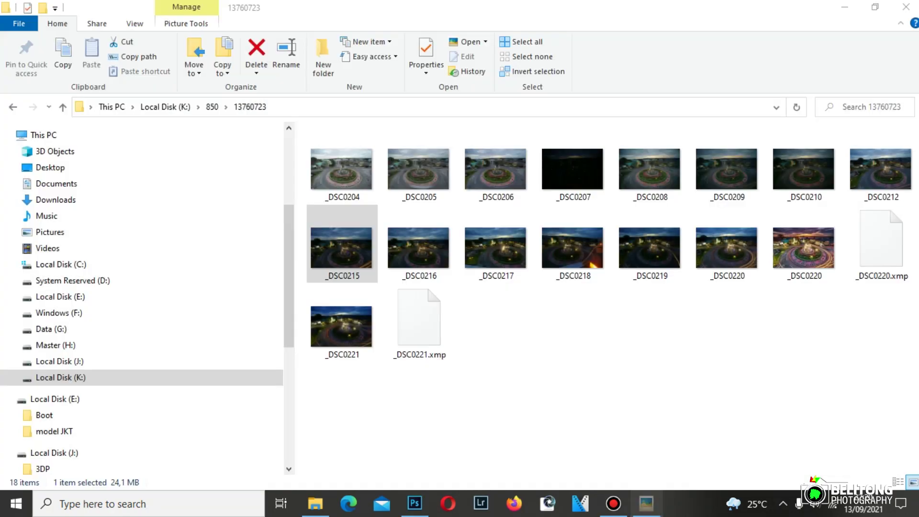
# Step: Open _DSC0220 from File Explorer in Adobe Photoshop CC 2015's Camera Raw editor
pyautogui.rightClick(713, 249)
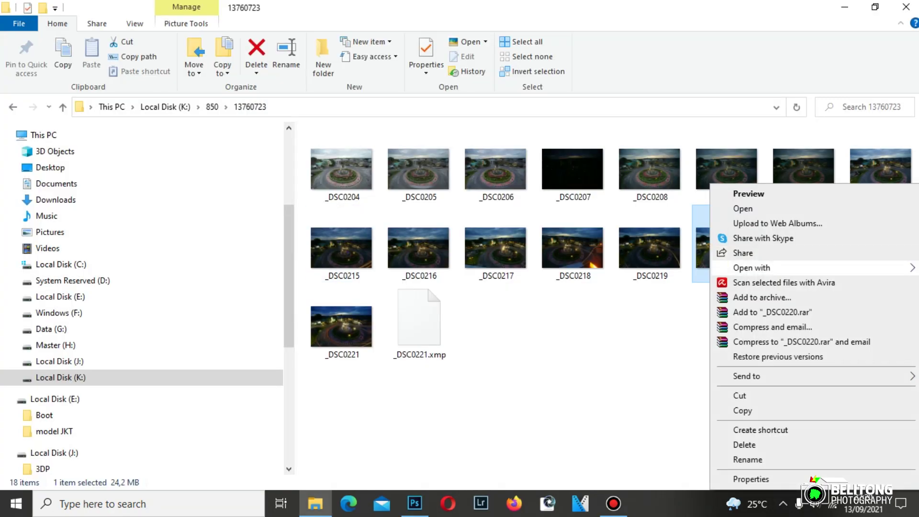
pyautogui.click(610, 269)
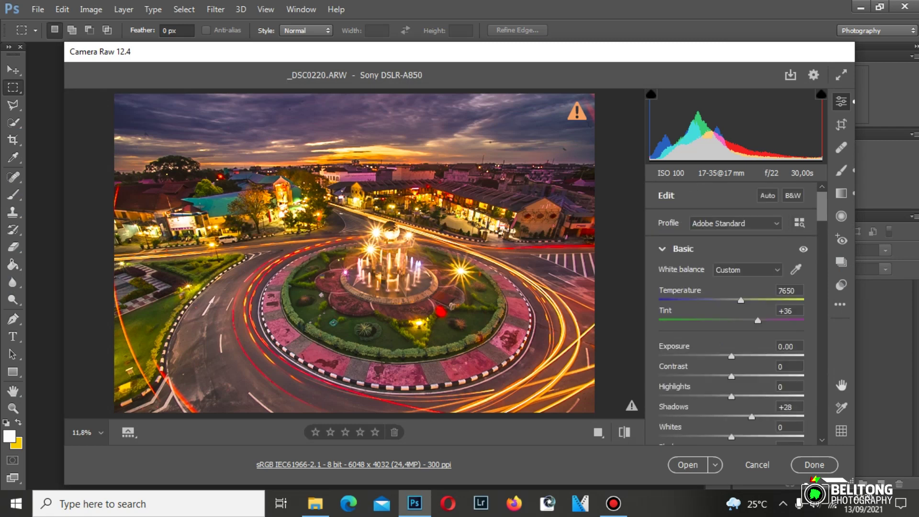
# Step: Try the Adobe Landscape profile with Temperature 6400
pyautogui.click(734, 223)
pyautogui.click(718, 247)
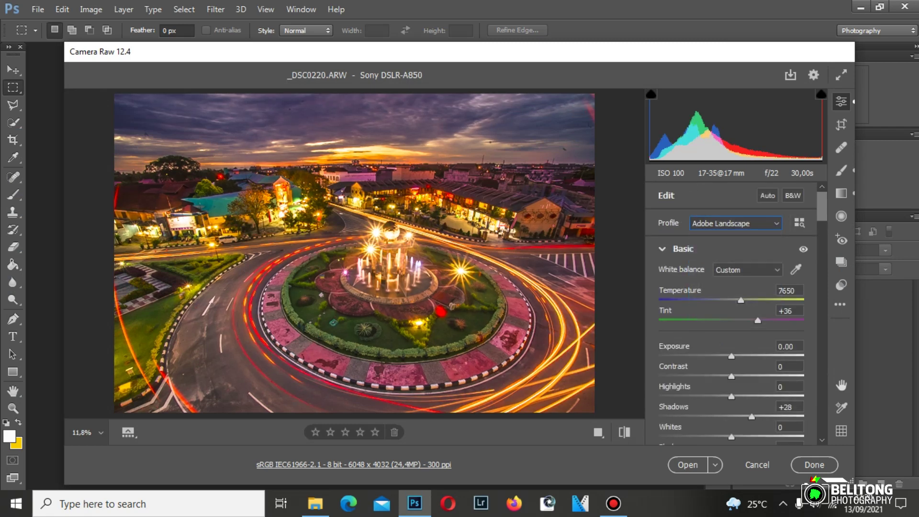
pyautogui.write('6850')
pyautogui.press('Return')
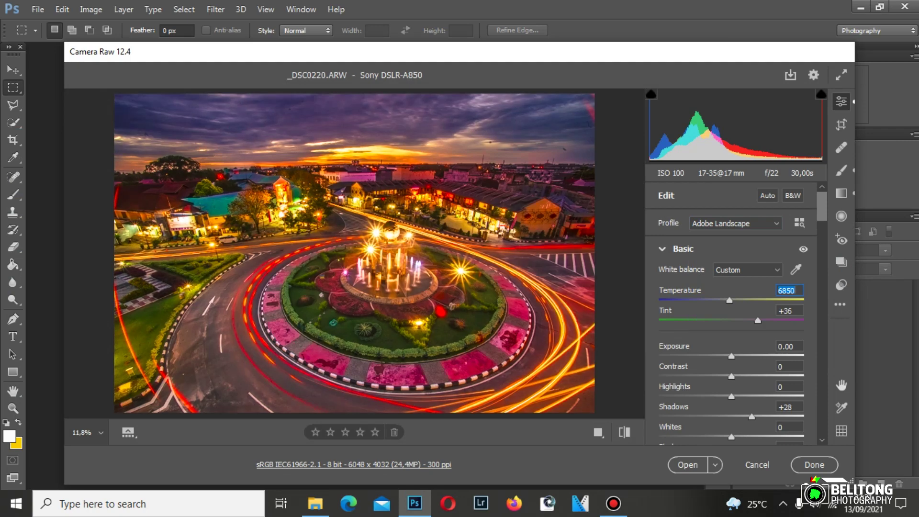
pyautogui.write('6400')
pyautogui.press('Return')
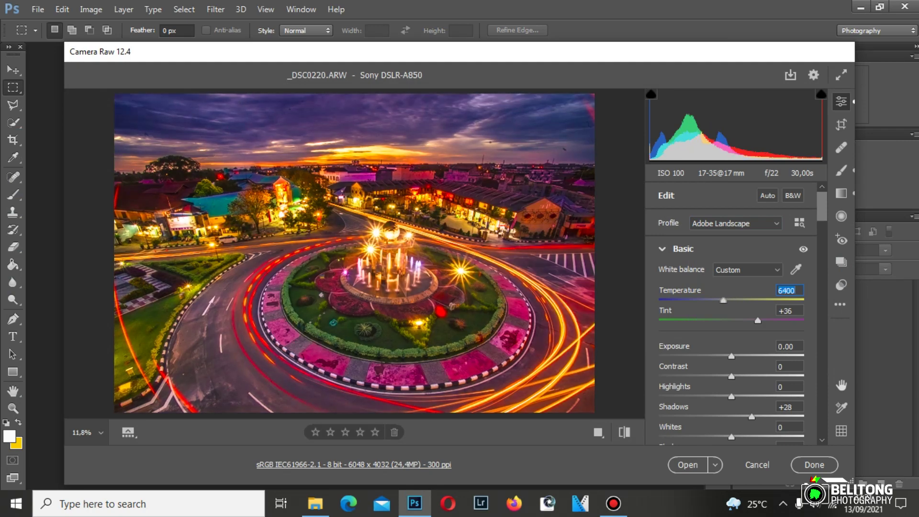
# Step: Set raw defaults, reset all edits to default, and show the presets list
pyautogui.click(841, 304)
pyautogui.click(843, 467)
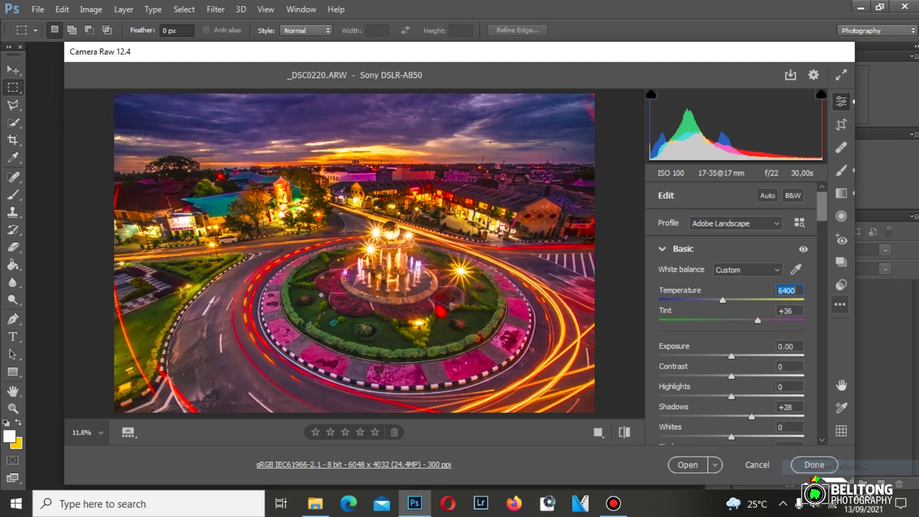
pyautogui.press('Return')
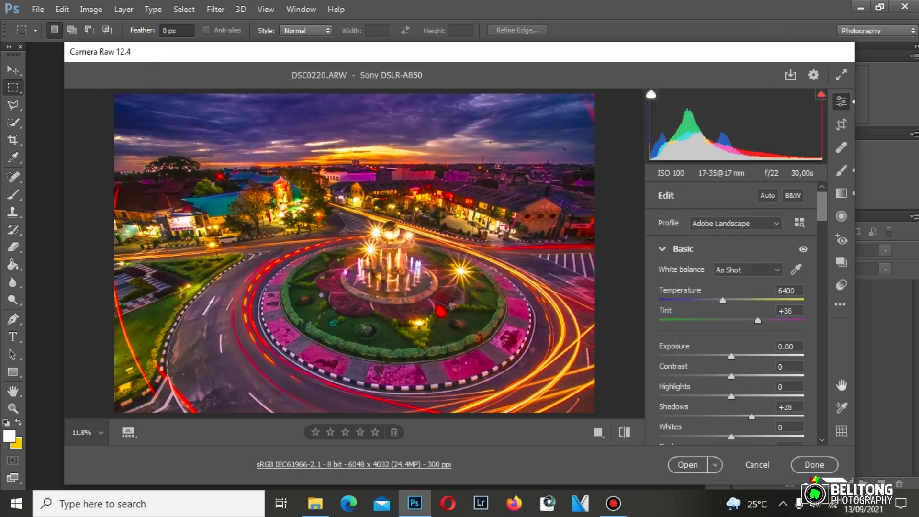
pyautogui.click(840, 304)
pyautogui.click(824, 320)
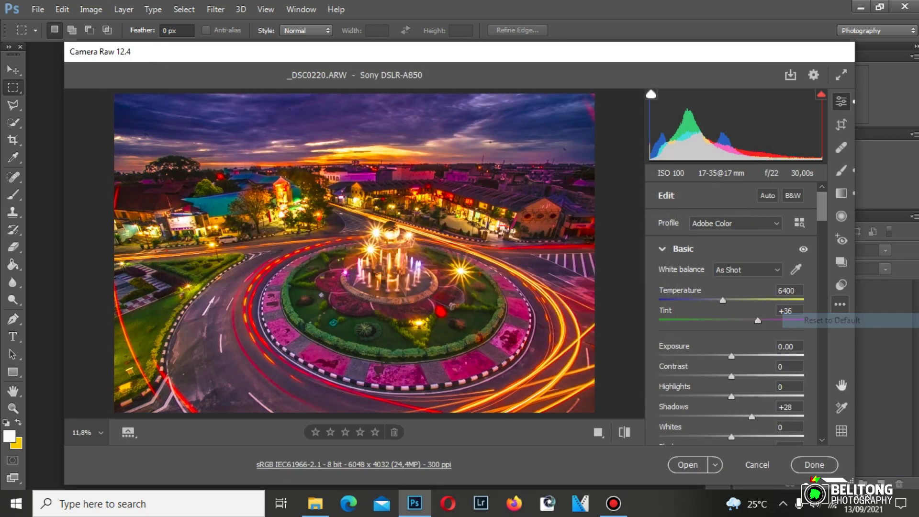
pyautogui.click(841, 285)
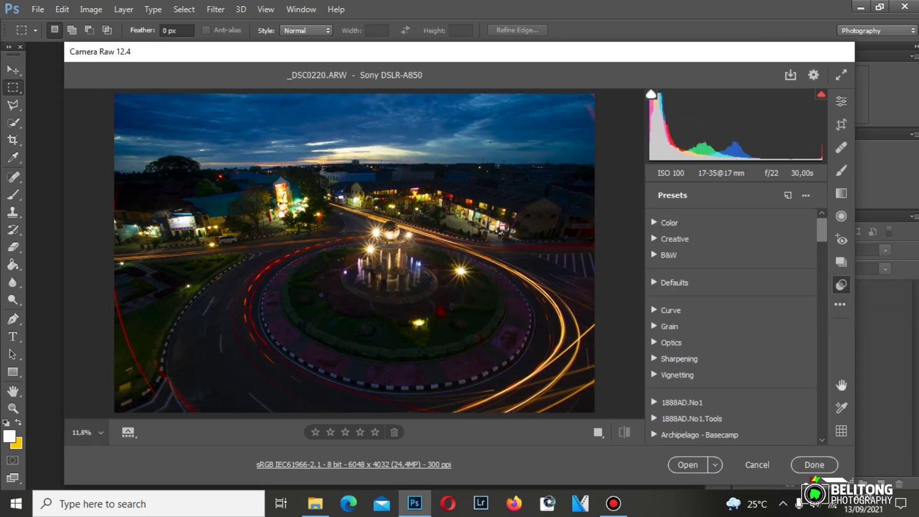
# Step: Apply the clear_4 user preset for a brighter scene and deep blue sky
pyautogui.scroll(-5, 733, 326)
pyautogui.scroll(-5, 732, 326)
pyautogui.scroll(-3, 733, 325)
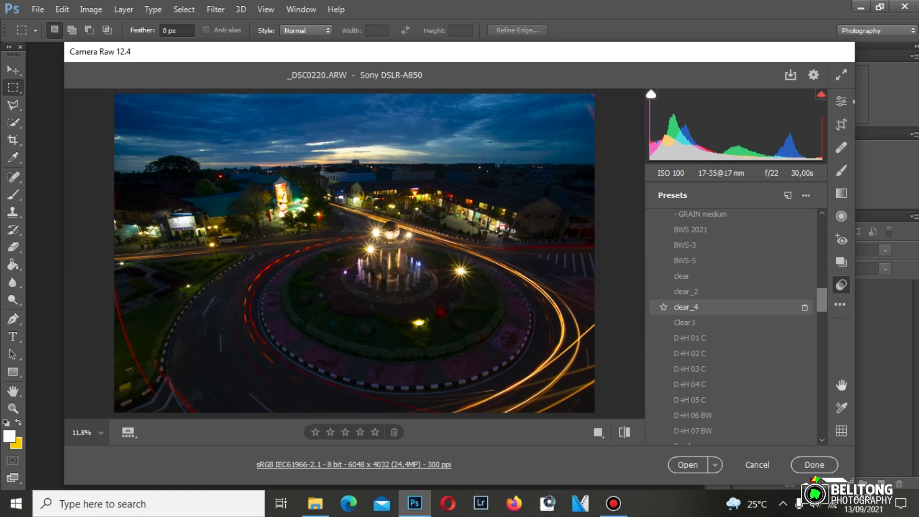
pyautogui.click(690, 307)
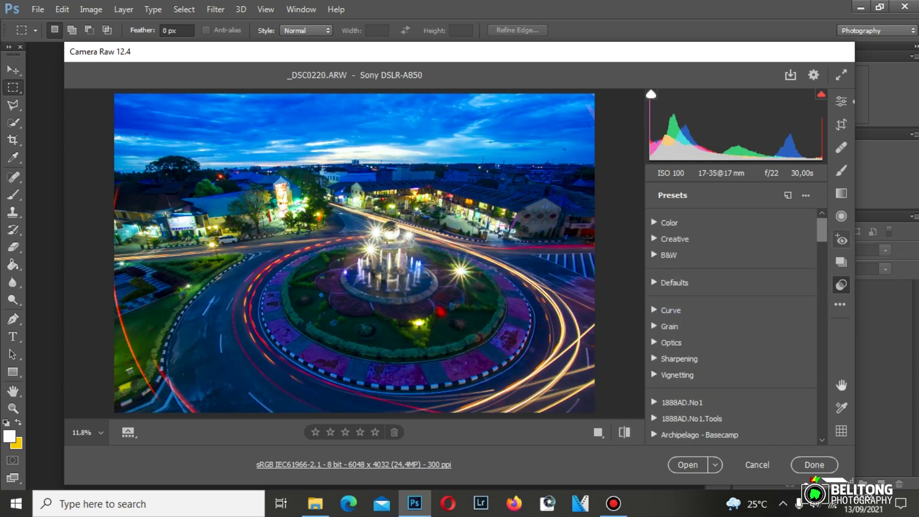
pyautogui.click(841, 193)
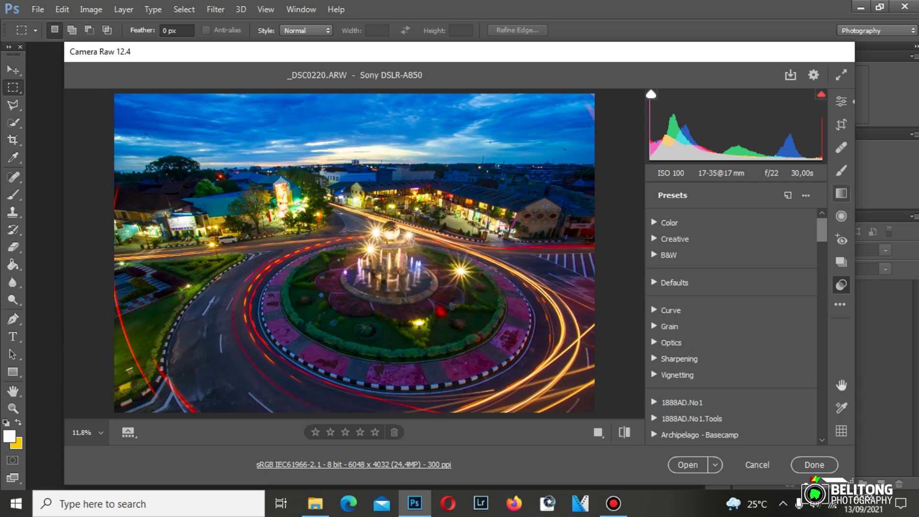
# Step: Drag a graduated filter from sky to rooftops with Exposure -0.50 and Highlights -44
pyautogui.moveTo(366, 179); pyautogui.dragTo(367, 224)
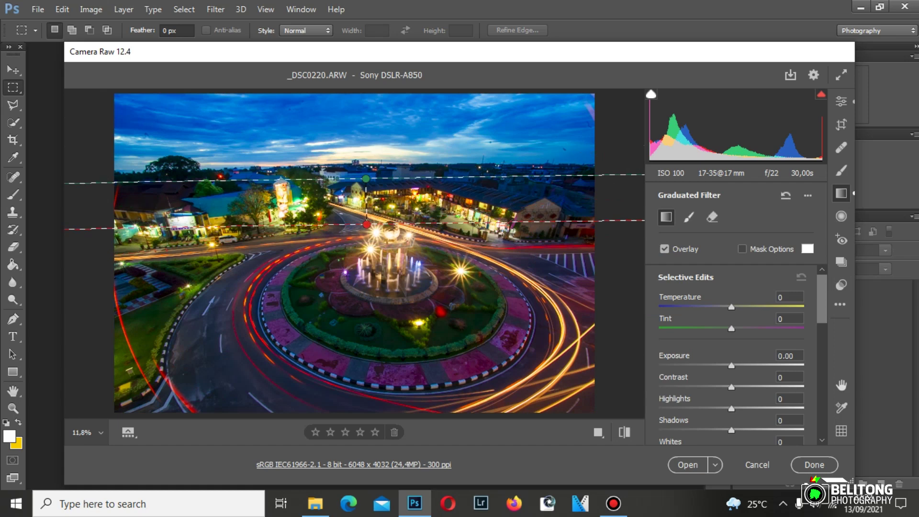
pyautogui.write('-0.8')
pyautogui.press('Return')
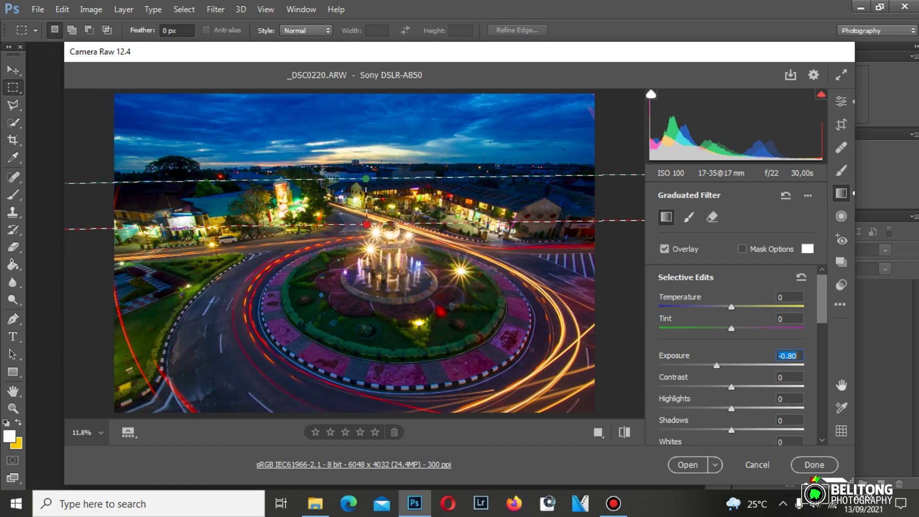
pyautogui.press('Up')
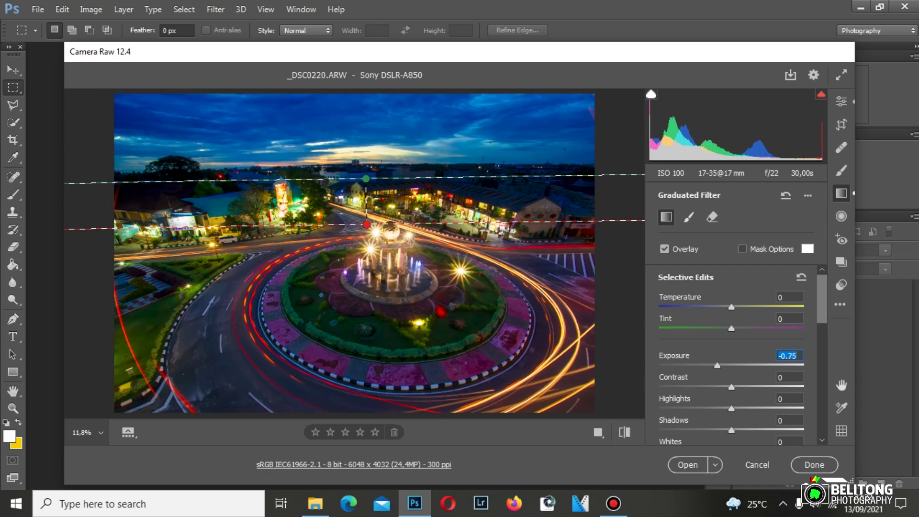
pyautogui.write('-0.5')
pyautogui.press('Return')
pyautogui.press('Tab')
pyautogui.press('Tab')
pyautogui.write('-44')
pyautogui.press('Return')
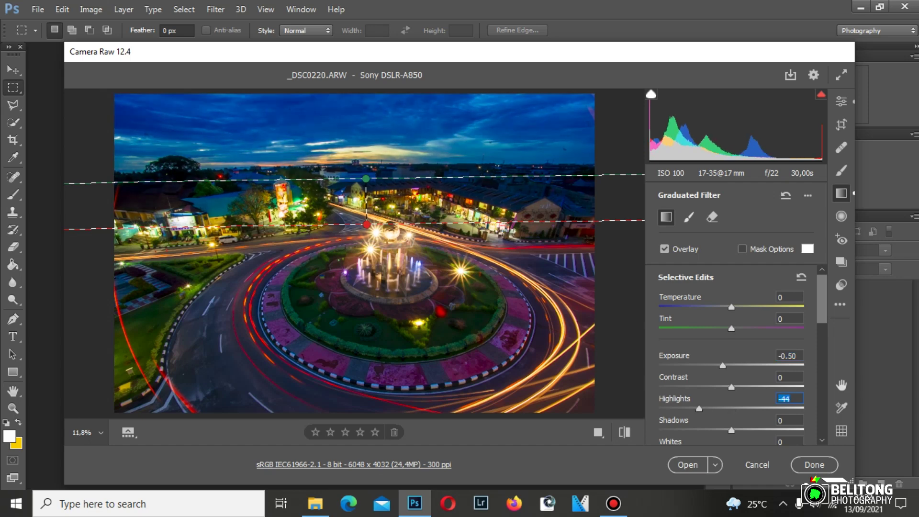
# Step: Give the filter Temperature +15, Tint +8, Contrast +12 and Shadows -15
pyautogui.hotkey('shift', 'Tab')
pyautogui.hotkey('shift', 'Tab')
pyautogui.hotkey('shift', 'Tab')
pyautogui.write('15')
pyautogui.press('Return')
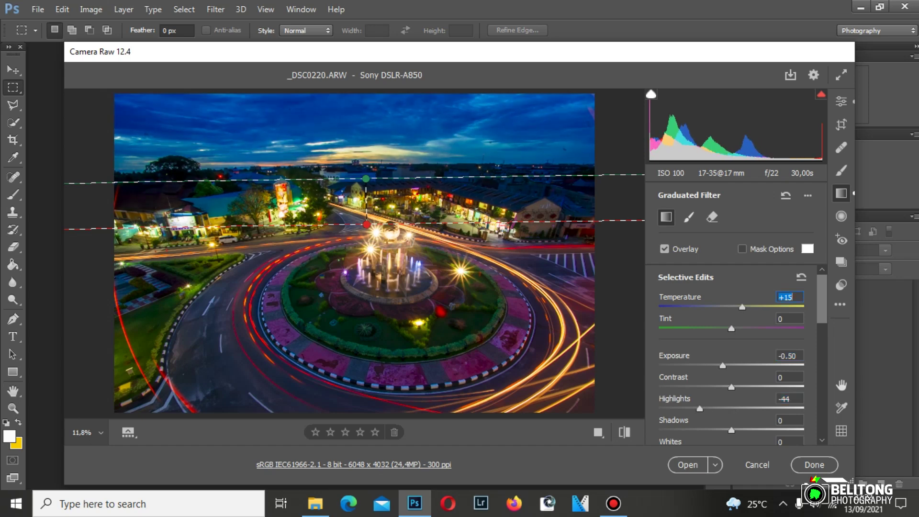
pyautogui.press('Tab')
pyautogui.write('8')
pyautogui.press('Return')
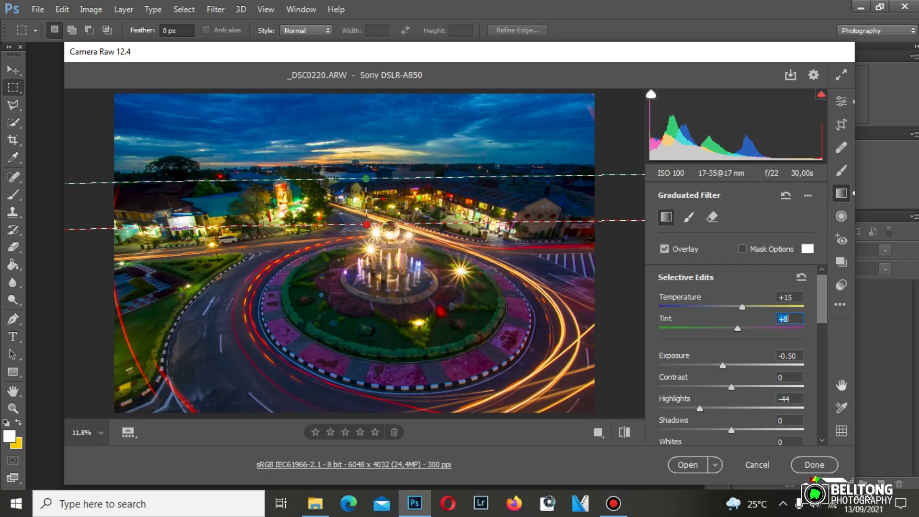
pyautogui.scroll(-1, 738, 354)
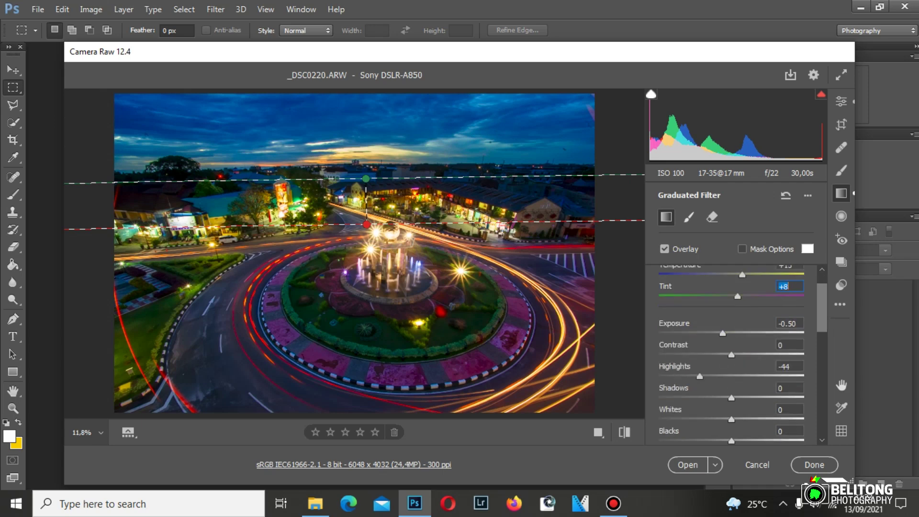
pyautogui.press('Tab')
pyautogui.press('Tab')
pyautogui.write('12')
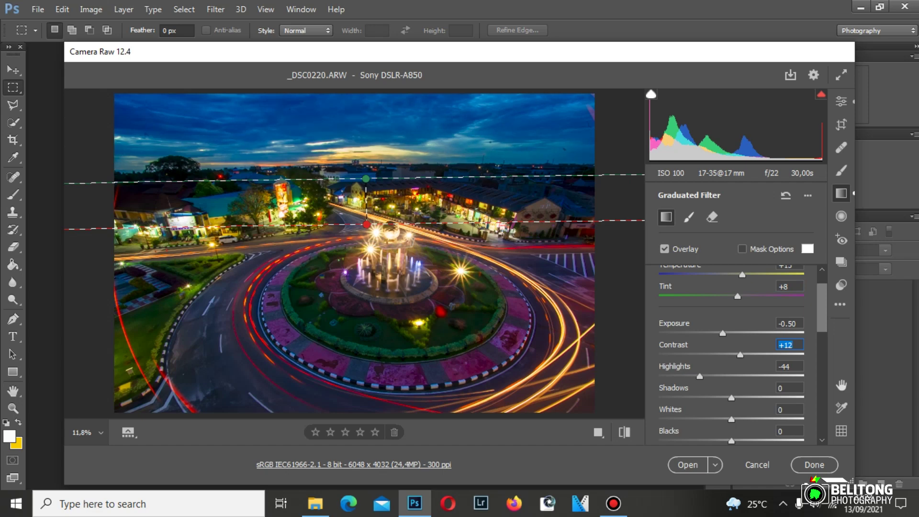
pyautogui.press('Tab')
pyautogui.press('Tab')
pyautogui.write('-15')
pyautogui.write('e')
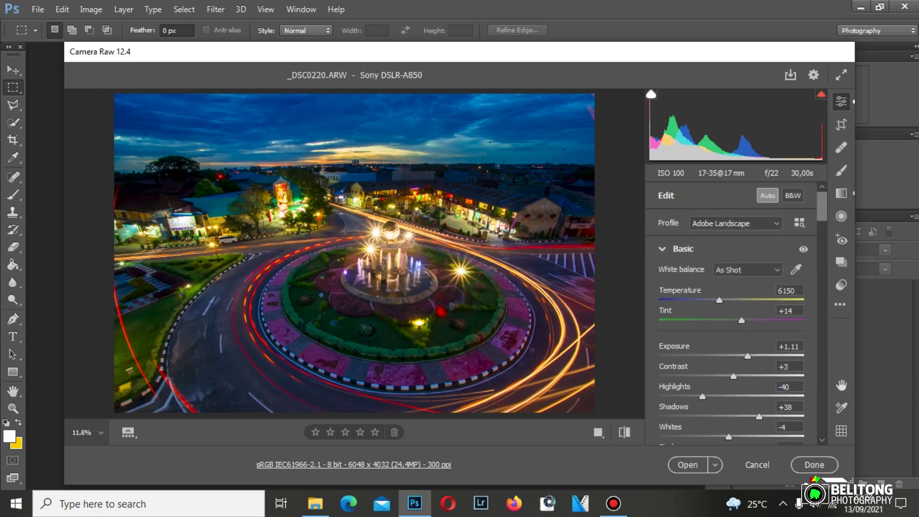
# Step: Raise the global Saturation to +6 in Basic
pyautogui.scroll(-1, 731, 315)
pyautogui.scroll(-5, 731, 315)
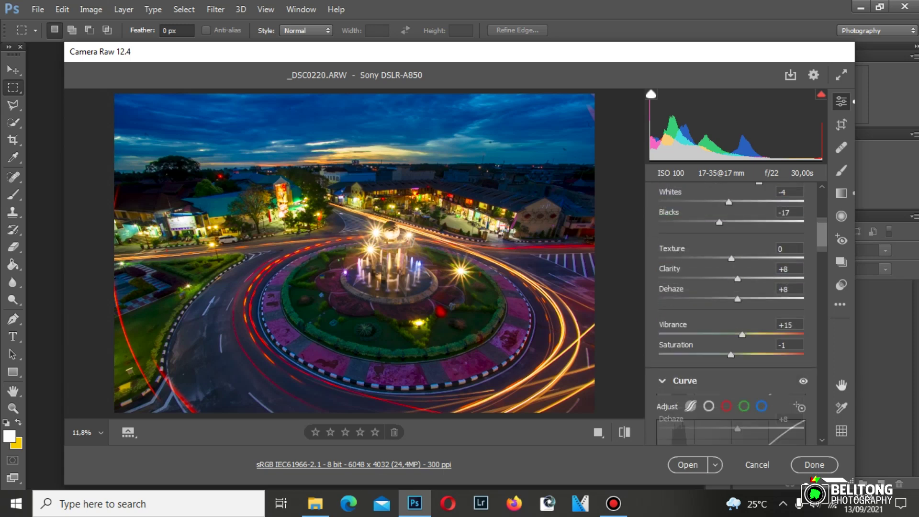
pyautogui.scroll(-2, 731, 315)
pyautogui.click(783, 276)
pyautogui.write('6')
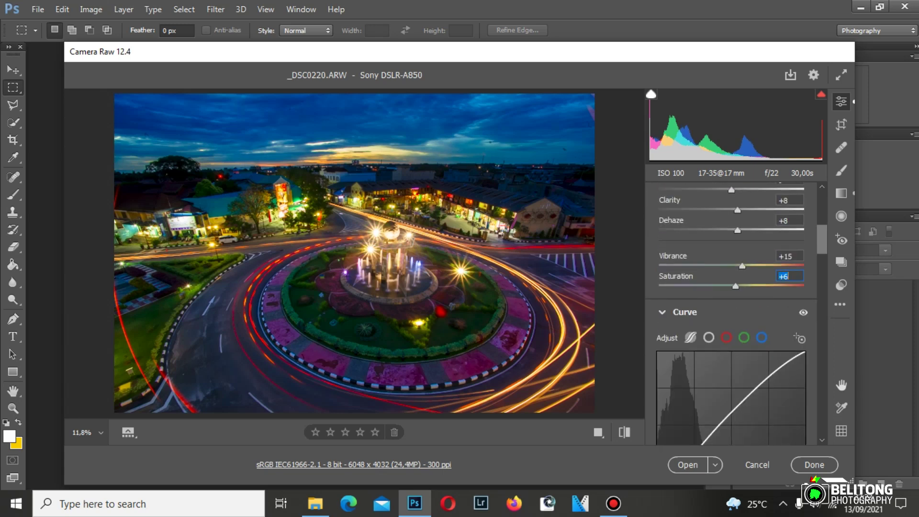
# Step: Set Detail Noise Reduction to 11 and Color Noise Reduction to 9
pyautogui.scroll(-1, 783, 276)
pyautogui.scroll(-5, 731, 311)
pyautogui.scroll(-4, 731, 311)
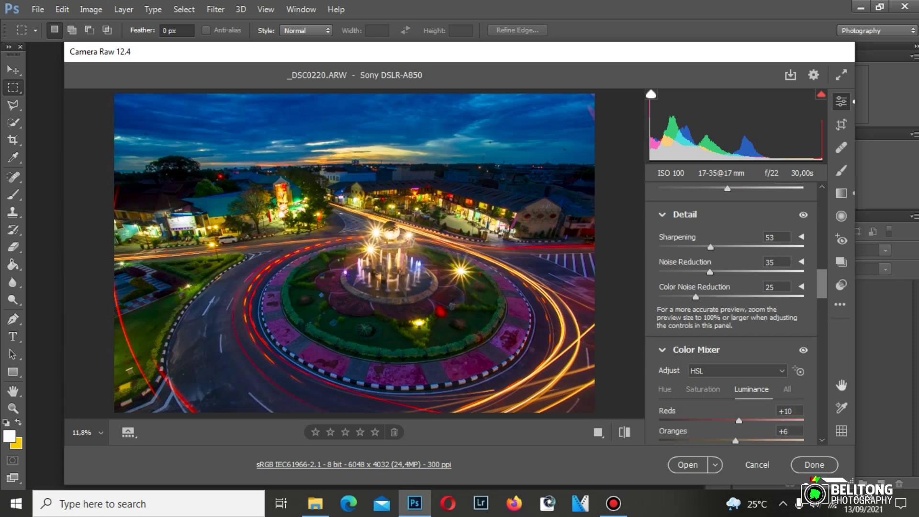
pyautogui.click(776, 262)
pyautogui.write('13')
pyautogui.press('Tab')
pyautogui.write('9')
pyautogui.hotkey('shift', 'Tab')
pyautogui.write('11')
pyautogui.click(841, 193)
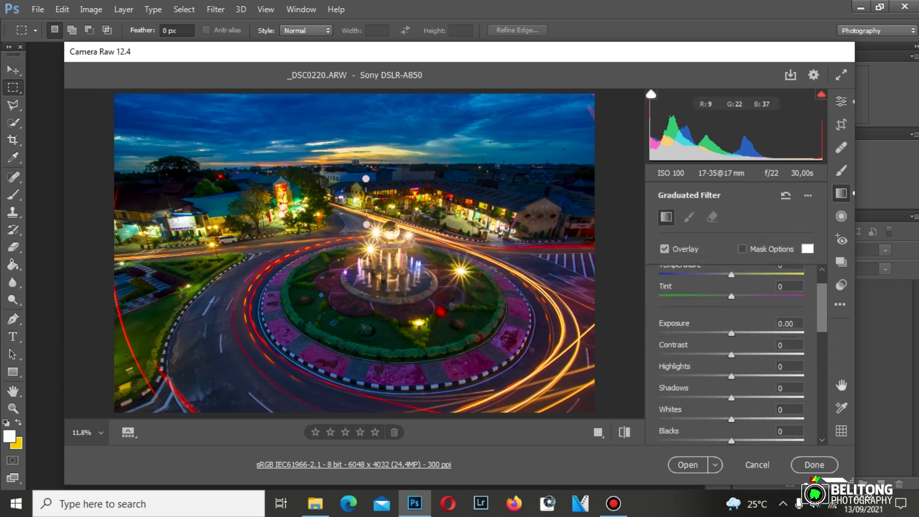
# Step: Add a horizon graduated filter with Shadows +63, Highlights -49, Blacks +5, then open in Photoshop
pyautogui.moveTo(366, 224); pyautogui.dragTo(367, 224)
pyautogui.click(789, 388)
pyautogui.write('61')
pyautogui.press('Return')
pyautogui.press('Up')
pyautogui.press('Up')
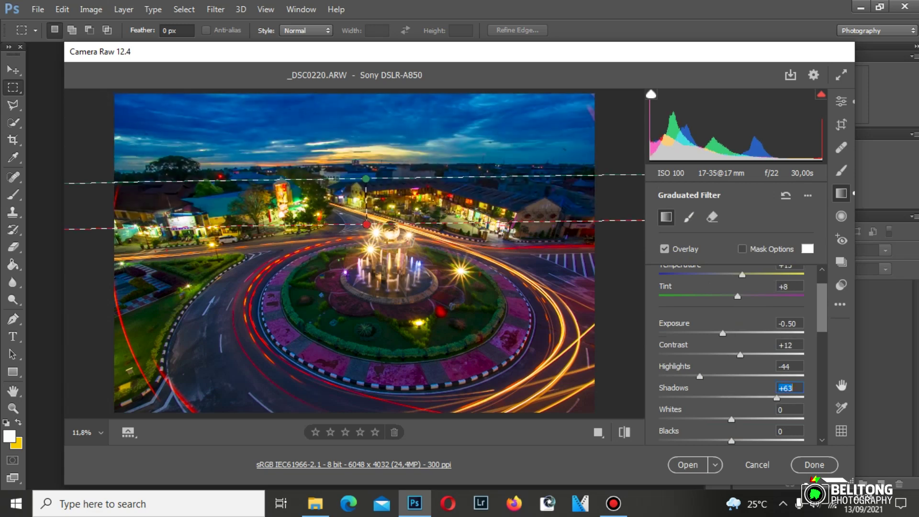
pyautogui.hotkey('shift', 'Tab')
pyautogui.press('Down')
pyautogui.press('Down')
pyautogui.press('Down')
pyautogui.press('Tab')
pyautogui.press('Tab')
pyautogui.press('Tab')
pyautogui.press('Up')
pyautogui.press('Up')
pyautogui.press('Up')
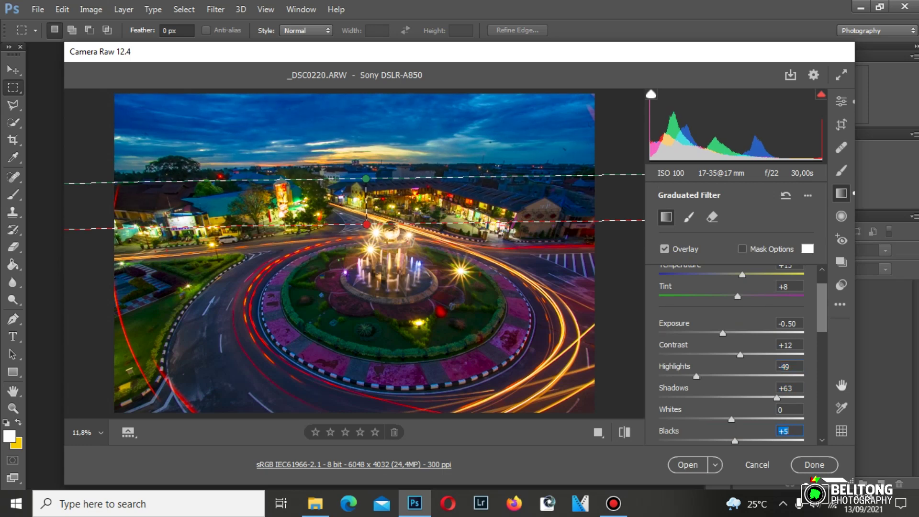
pyautogui.press('e')
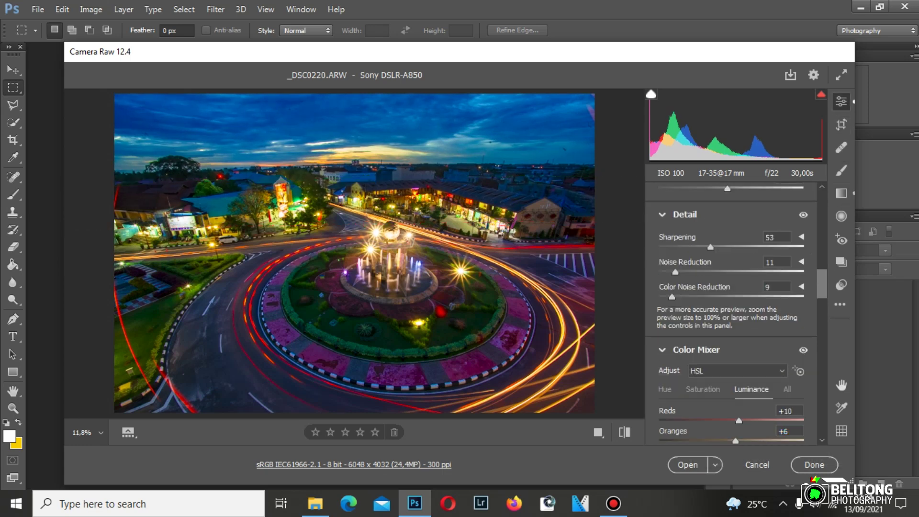
pyautogui.press('Return')
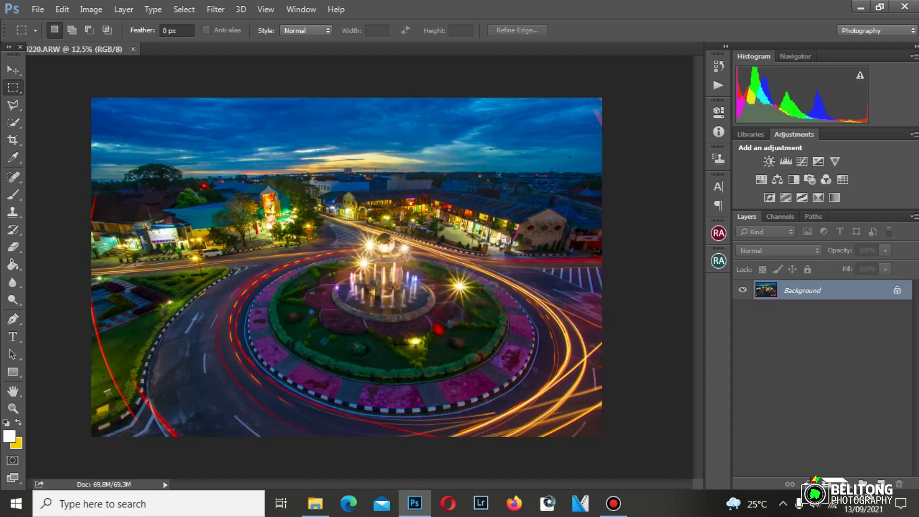
# Step: Select the Move tool and reopen Camera Raw over the document with Ctrl+Shift+A
pyautogui.click(13, 70)
pyautogui.click(38, 9)
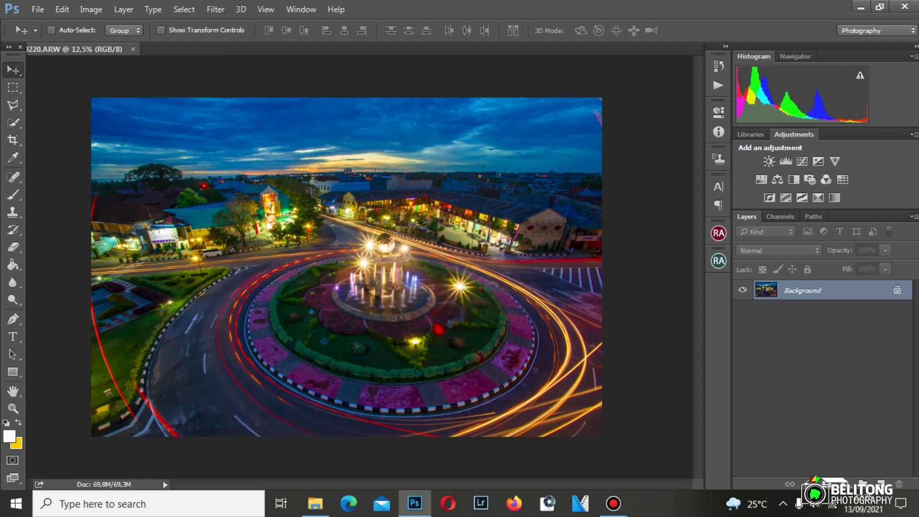
pyautogui.hotkey('ctrl', 'shift', 'a')
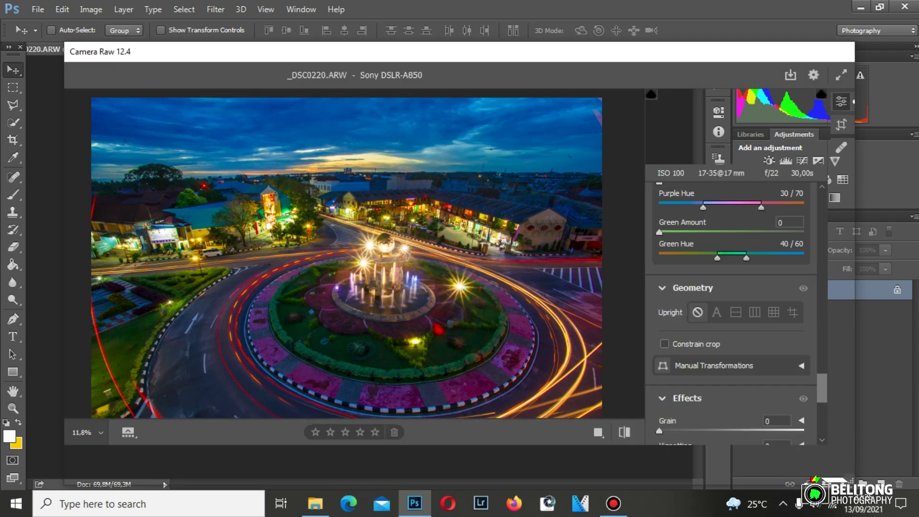
# Step: Warm and darken the photo: Temperature 7350, Tint +15, Exposure -0.35
pyautogui.press('g')
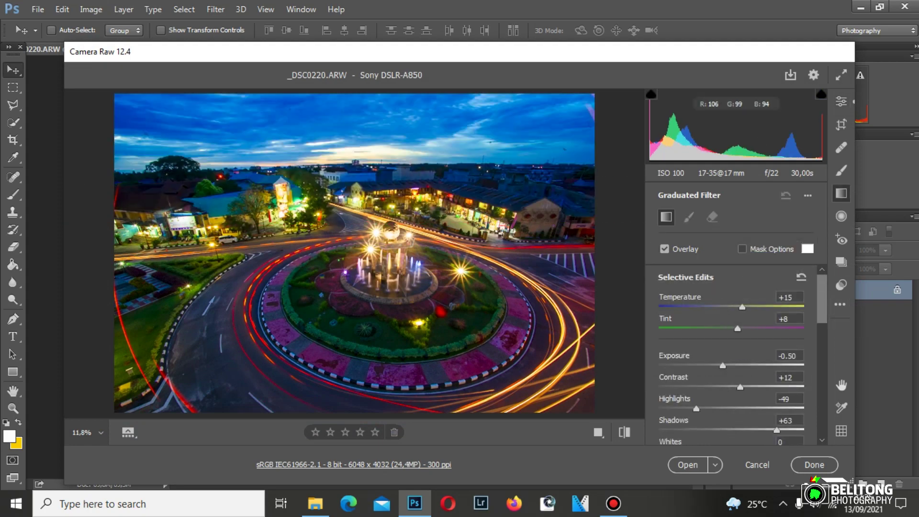
pyautogui.press('e')
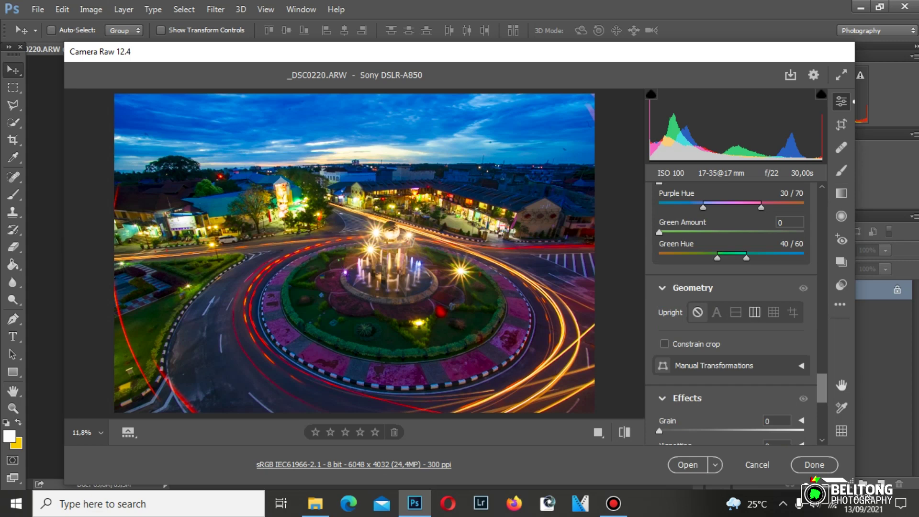
pyautogui.scroll(10, 731, 311)
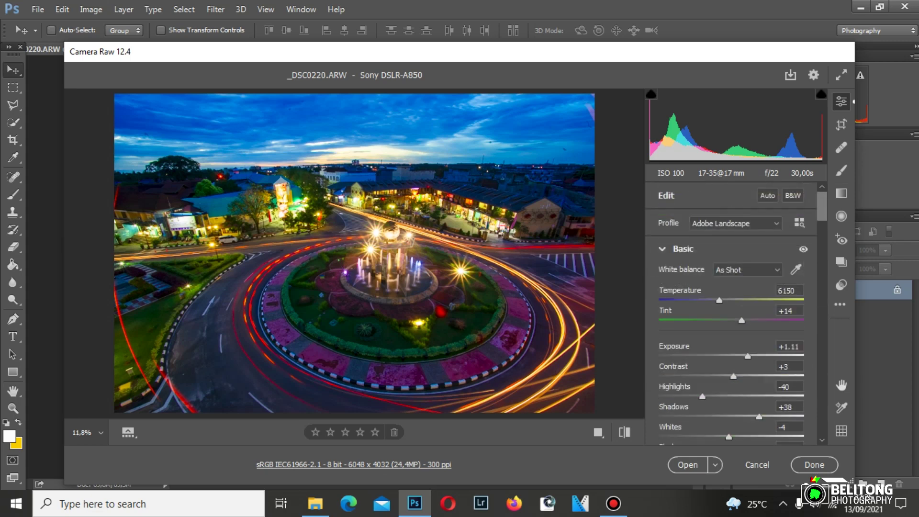
pyautogui.write('6950')
pyautogui.press('Return')
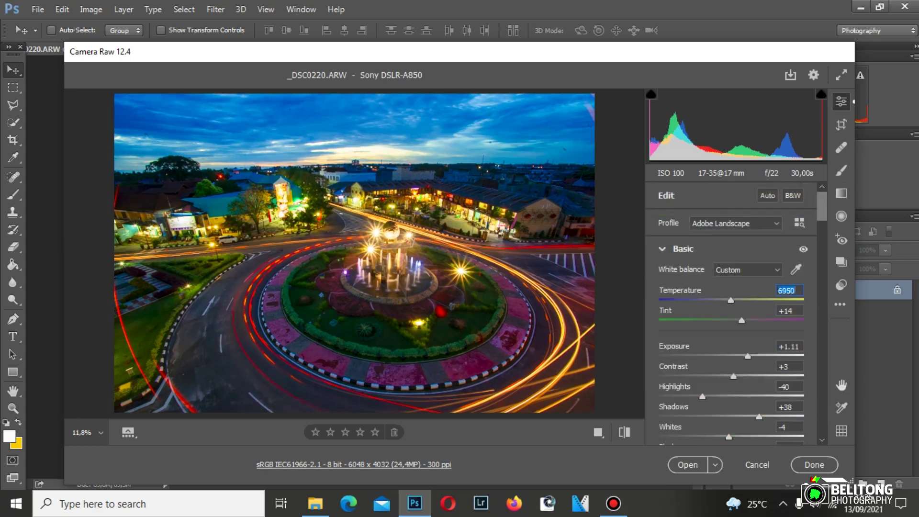
pyautogui.write('+0.85-0.35')
pyautogui.press('Return')
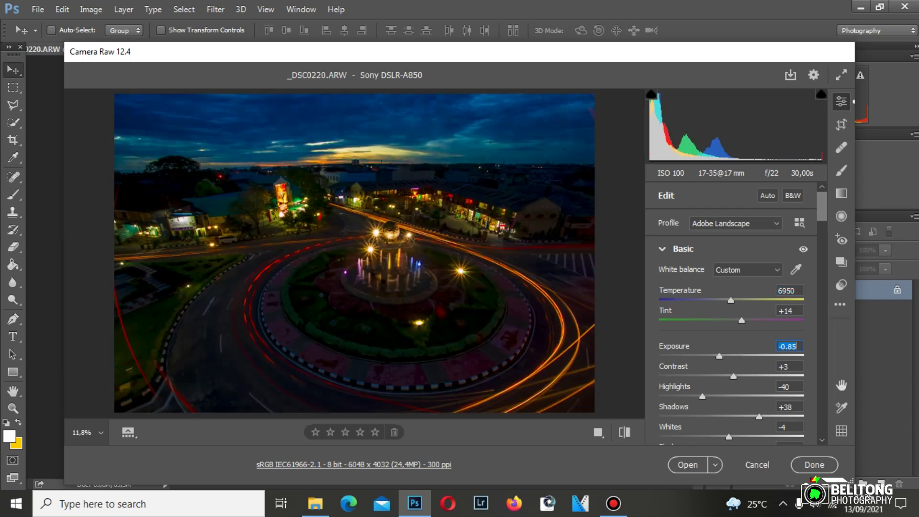
pyautogui.press('Up')
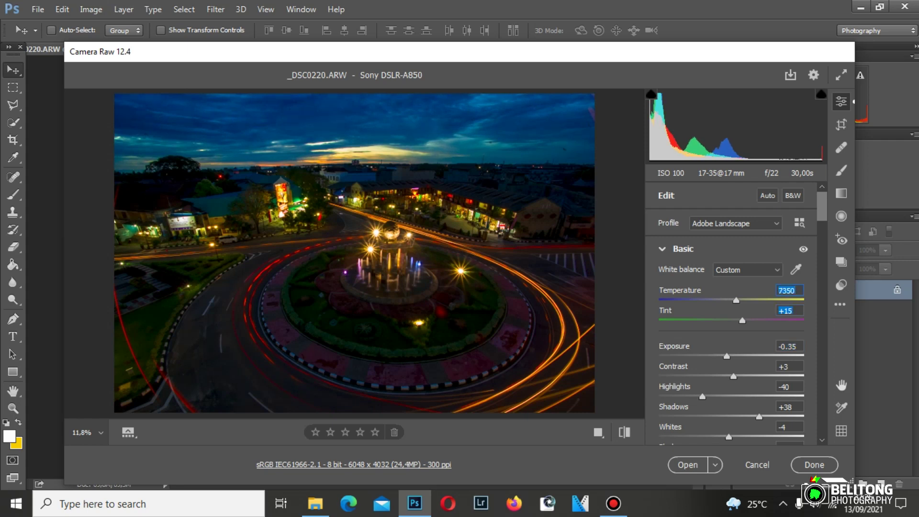
pyautogui.scroll(-10, 731, 311)
pyautogui.scroll(-5, 731, 311)
pyautogui.scroll(3, 731, 311)
# Step: Set Color Mixer luminance to Oranges -20 and Yellows -14
pyautogui.write('-21')
pyautogui.press('Return')
pyautogui.press('Tab')
pyautogui.write('-14')
pyautogui.press('Return')
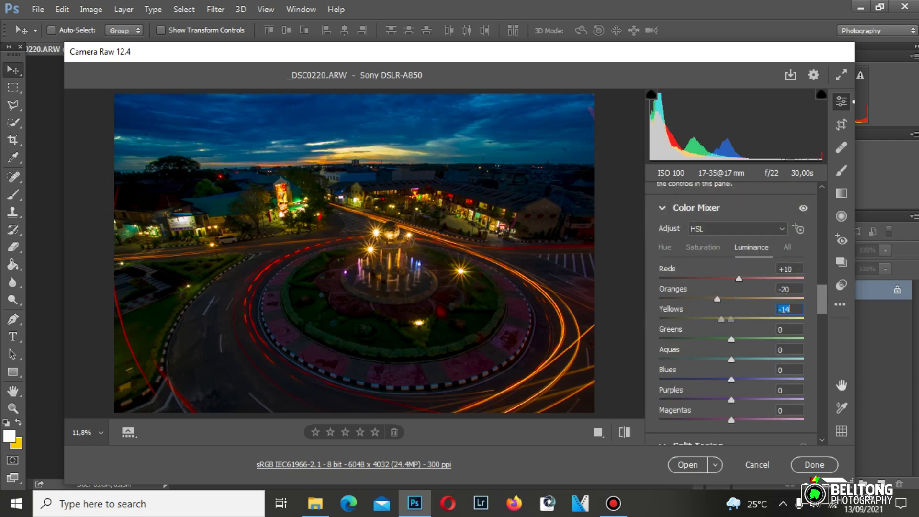
# Step: Set saturation Reds +11, Oranges +19, Yellows +12, Aquas -12, Blues -11, then apply
pyautogui.hotkey('ctrl', 'alt', 'shift', 's')
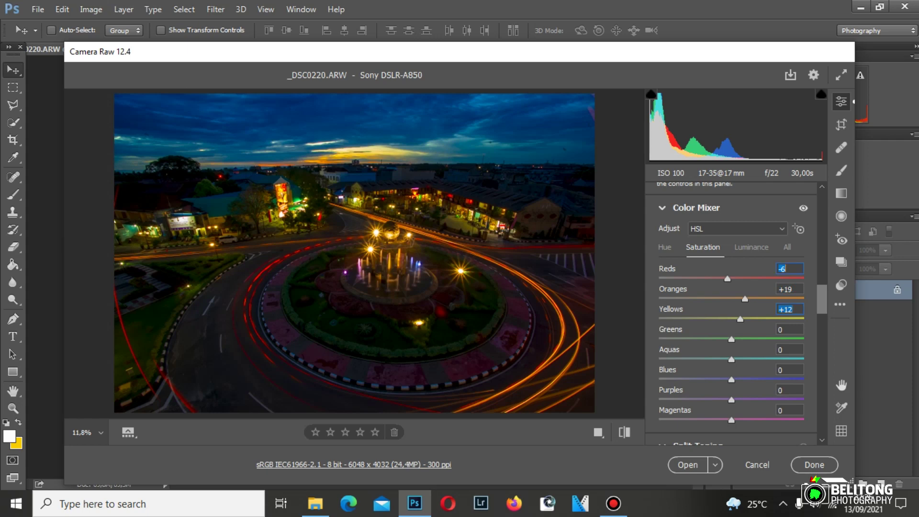
pyautogui.press('Up')
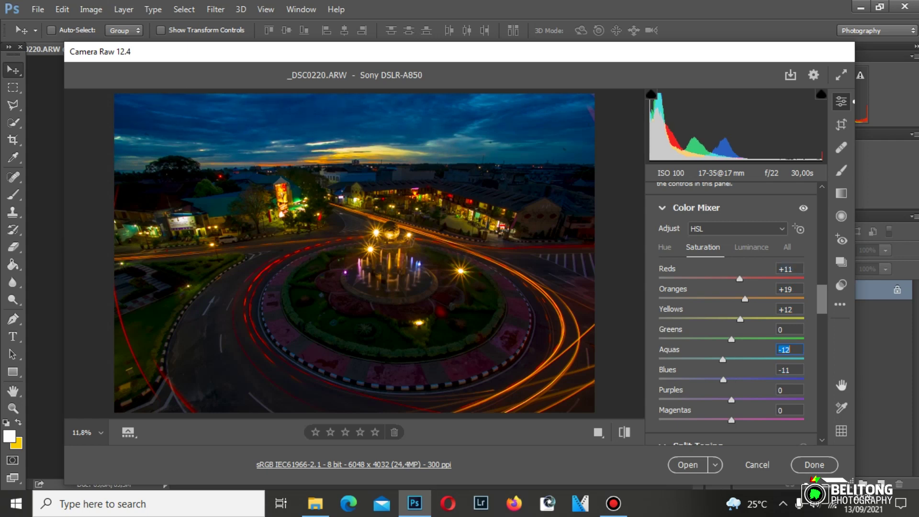
pyautogui.press('Return')
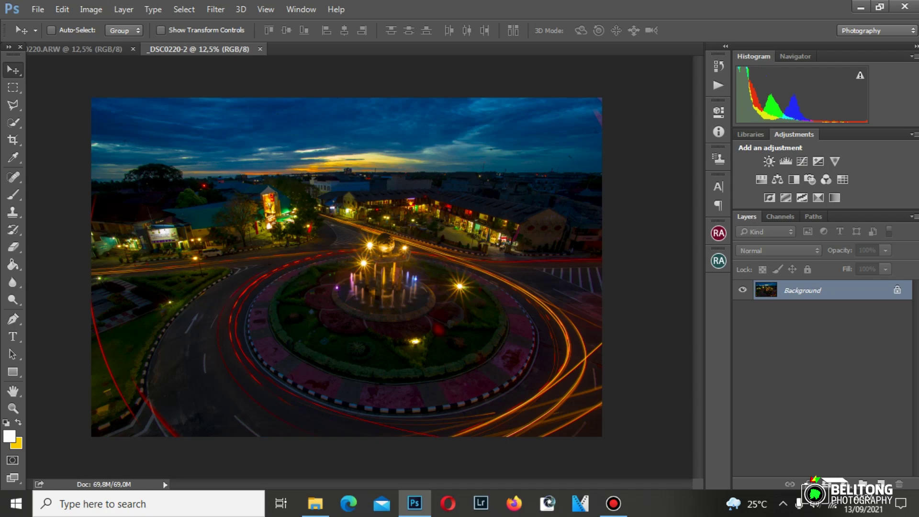
# Step: Move _DSC0220-2 into the original document as Layer 1, close it, and align to the canvas
pyautogui.moveTo(199, 49); pyautogui.dragTo(429, 106)
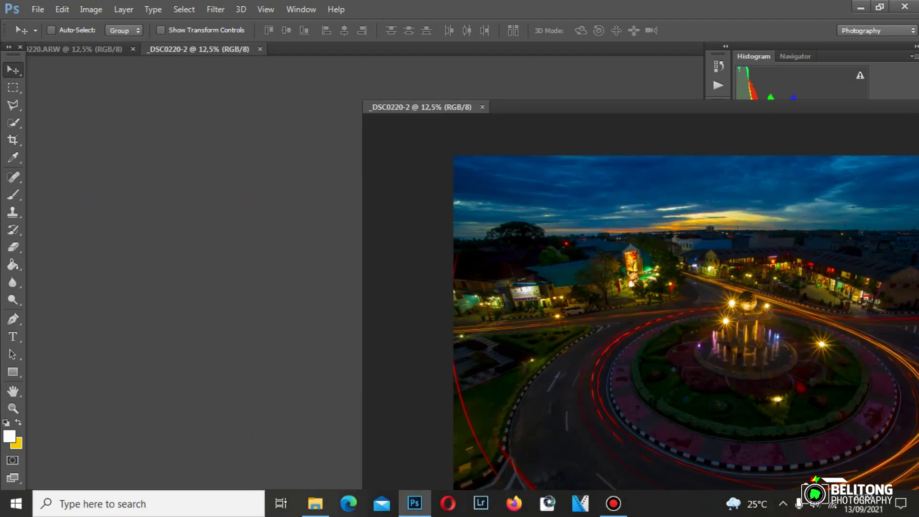
pyautogui.moveTo(527, 287); pyautogui.dragTo(380, 321)
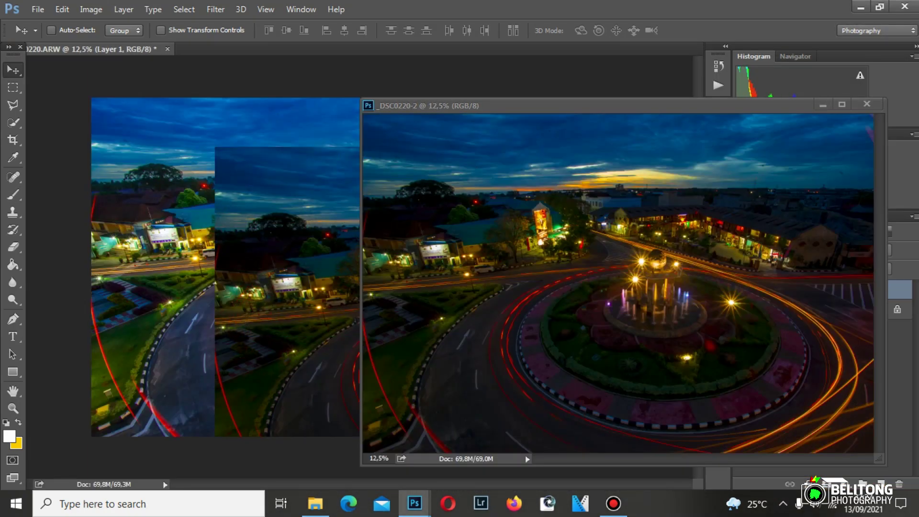
pyautogui.click(867, 103)
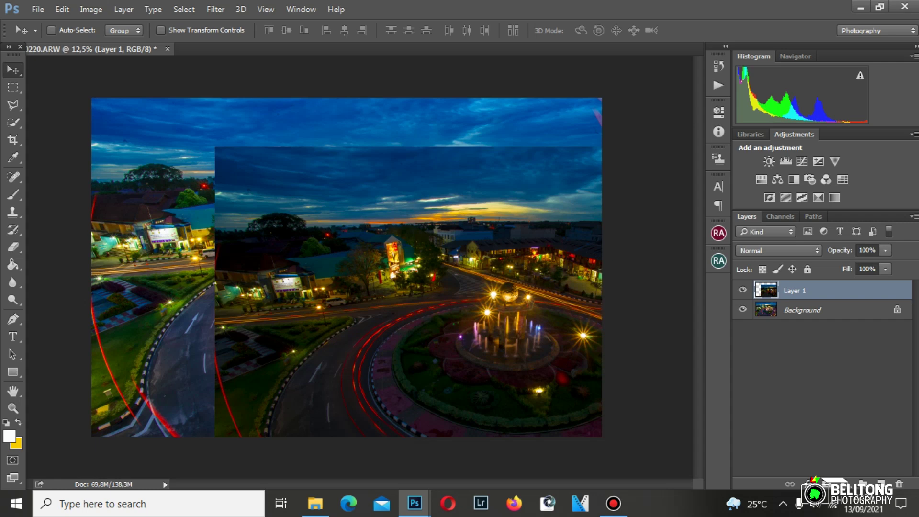
pyautogui.moveTo(268, 208); pyautogui.dragTo(145, 159)
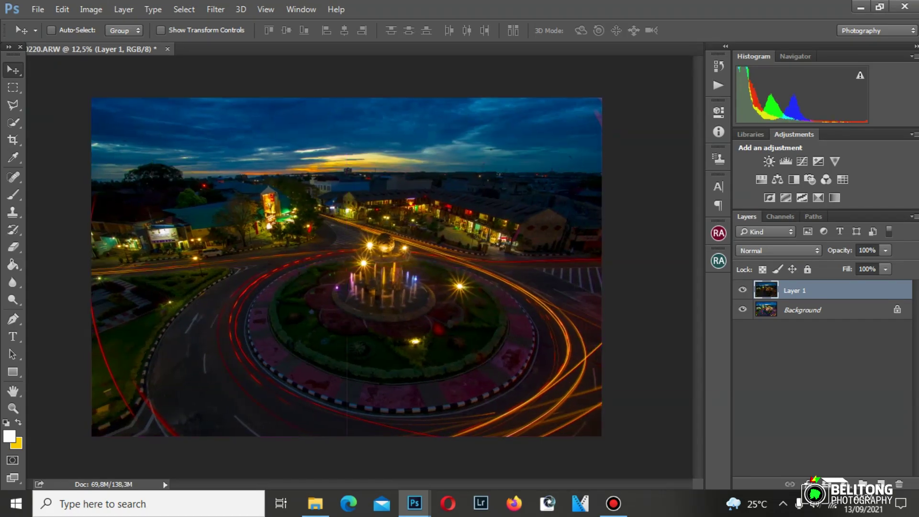
# Step: Add a black mask to Layer 1 and set the brush to 700 px, 62% opacity, 61% flow
pyautogui.keyDown('alt'); pyautogui.click(824, 484); pyautogui.keyUp('alt')
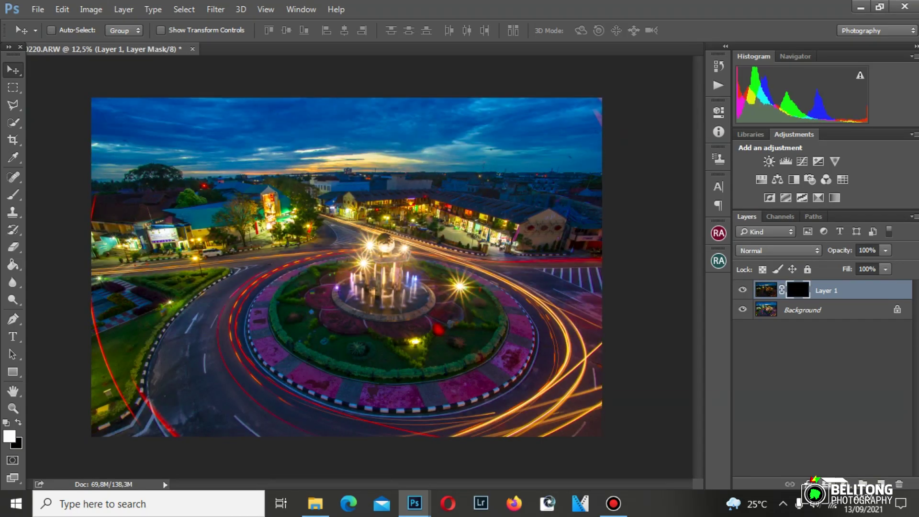
pyautogui.press('b')
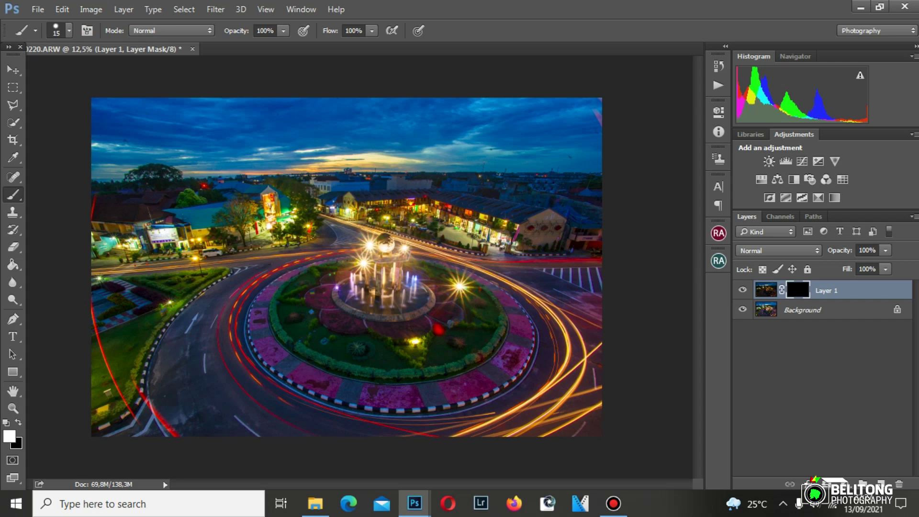
pyautogui.press(']')
pyautogui.press(']')
pyautogui.press(']')
pyautogui.press('7')
pyautogui.press('5')
pyautogui.hotkey('shift', '6')
pyautogui.hotkey('shift', '1')
pyautogui.press('6')
pyautogui.press('2')
# Step: Paint the darker sky back into the top with a large soft round white brush
pyautogui.rightClick(369, 132)
pyautogui.doubleClick(392, 254)
pyautogui.rightClick(234, 123)
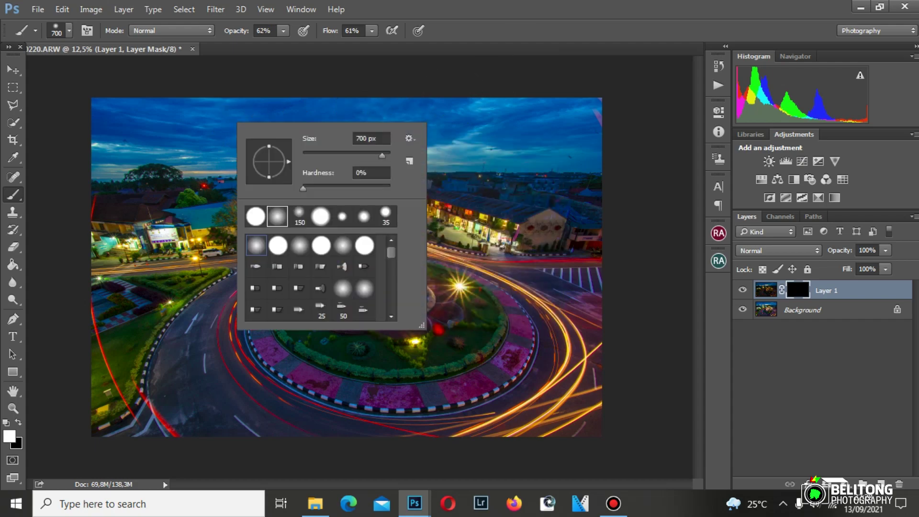
pyautogui.press('Return')
pyautogui.press(']')
pyautogui.press(']')
pyautogui.press(']')
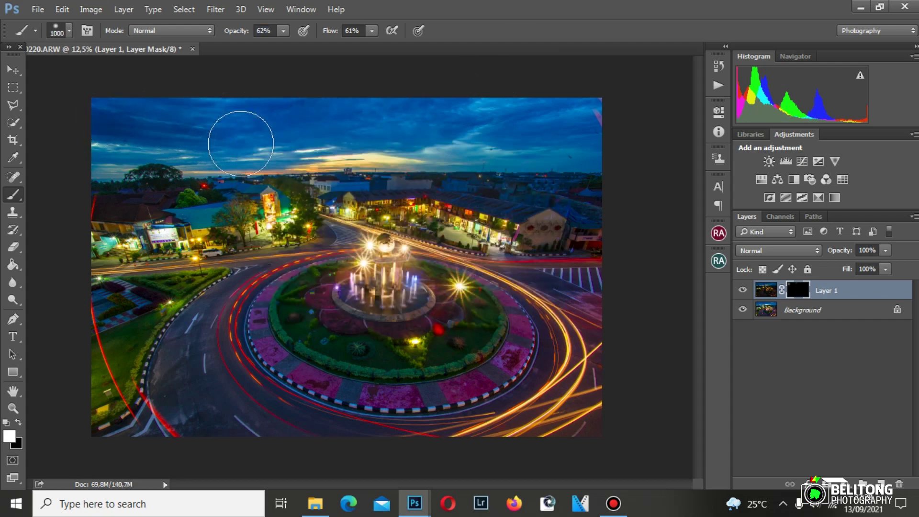
pyautogui.moveTo(241, 144); pyautogui.dragTo(390, 138)
pyautogui.press(']')
pyautogui.press(']')
pyautogui.press(']')
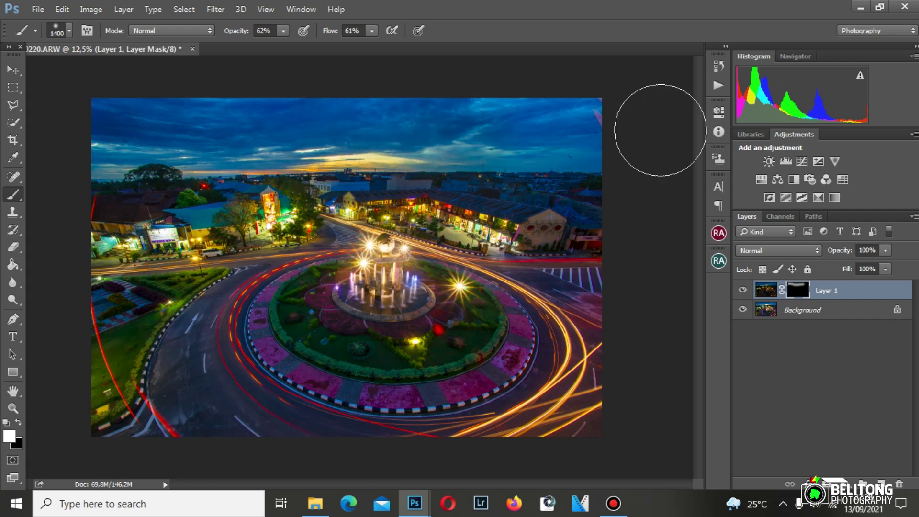
pyautogui.moveTo(90, 142); pyautogui.dragTo(171, 151)
# Step: Reset the brush to 54% opacity and 45% flow, then re-show Layer 1 after comparing
pyautogui.press('[')
pyautogui.press('[')
pyautogui.press('[')
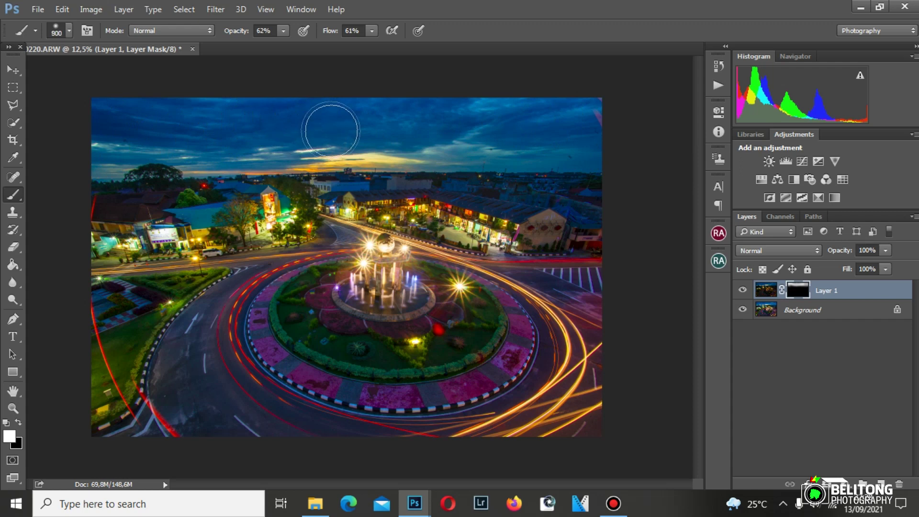
pyautogui.rightClick(331, 130)
pyautogui.press('Return')
pyautogui.press('5')
pyautogui.press('4')
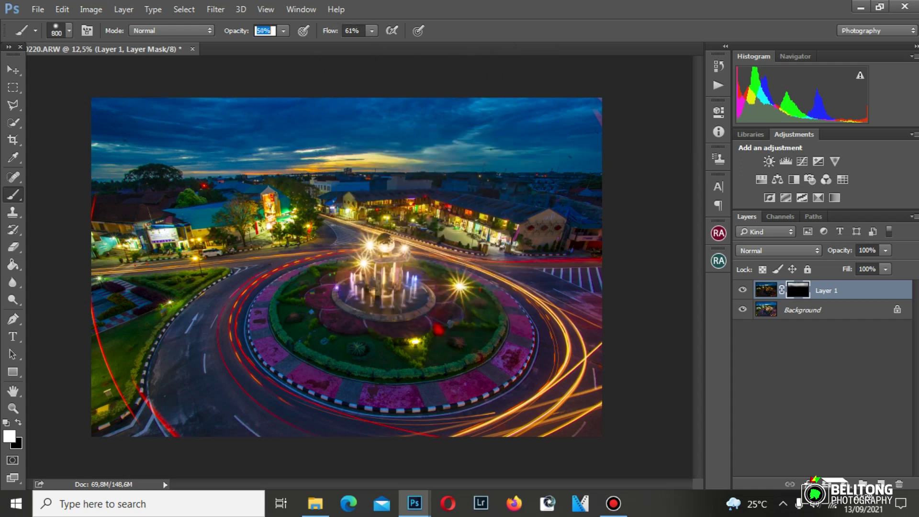
pyautogui.write('46')
pyautogui.hotkey('shift', '4')
pyautogui.hotkey('shift', '5')
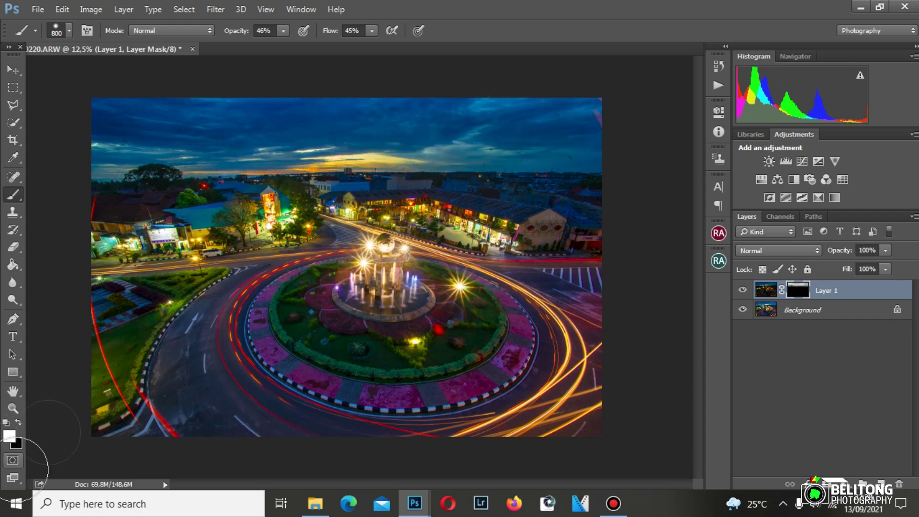
pyautogui.press(']')
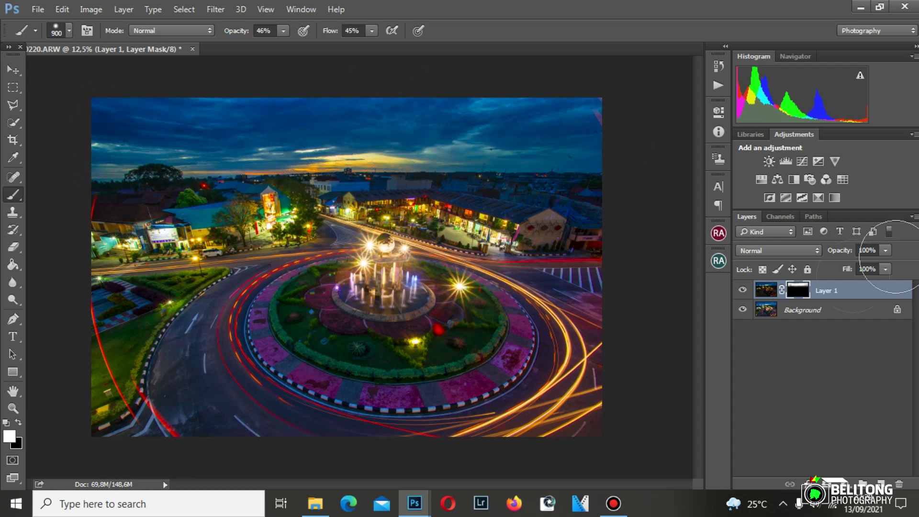
pyautogui.click(742, 290)
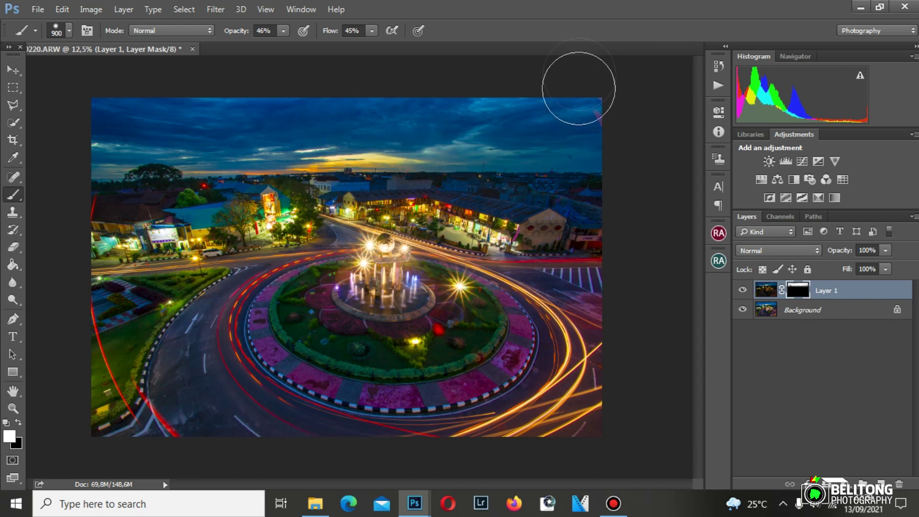
pyautogui.click(881, 484)
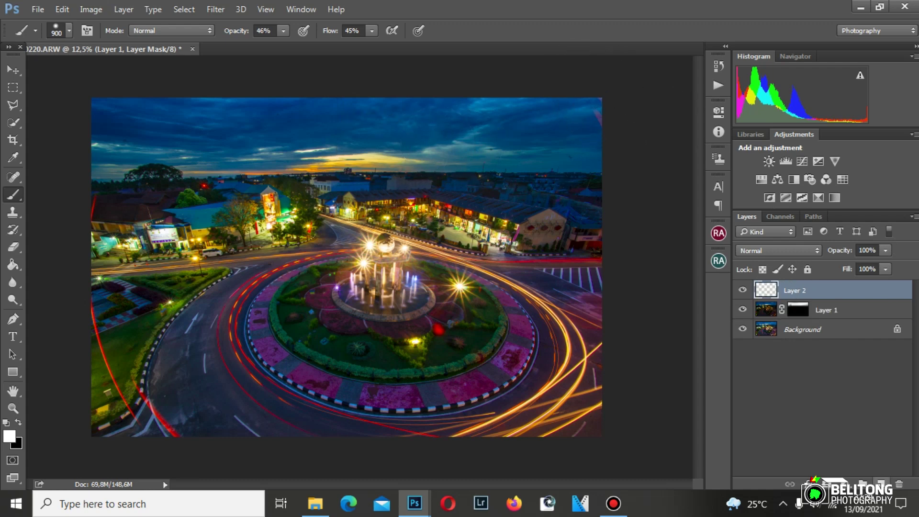
# Step: Set the foreground colour to #c99a3a and the brush flow to 61%
pyautogui.click(9, 435)
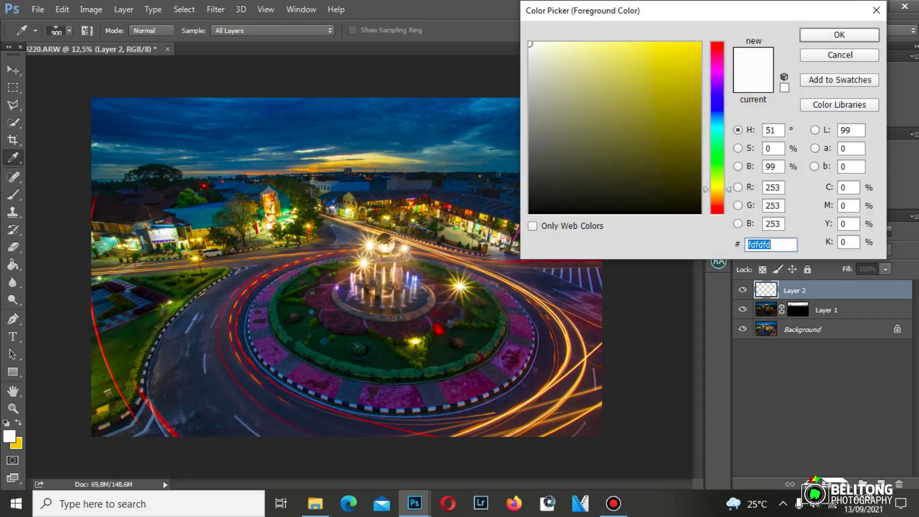
pyautogui.write('c99a3a')
pyautogui.press('Return')
pyautogui.press('b')
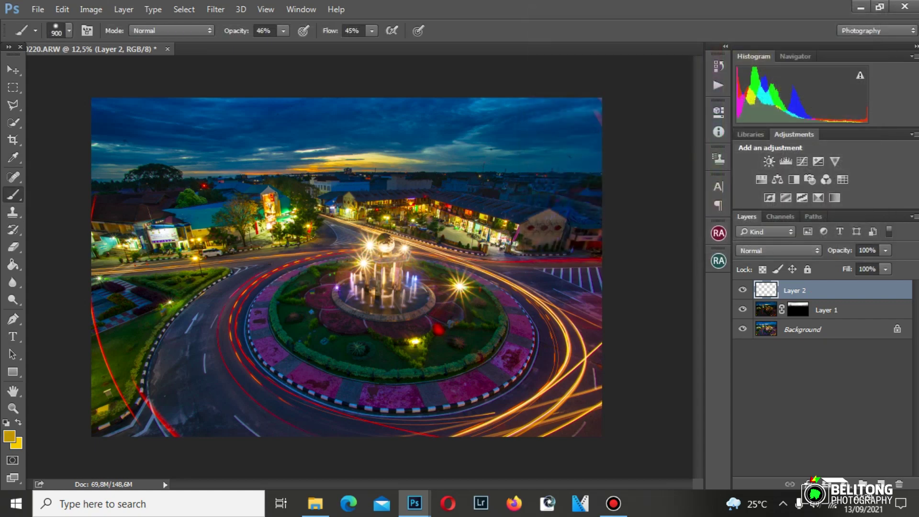
pyautogui.write('61')
pyautogui.press('Return')
pyautogui.rightClick(342, 158)
pyautogui.press('Escape')
# Step: Paint a soft gold glow above the horizon on Layer 2 with a 1000 px brush
pyautogui.press(']')
pyautogui.press(']')
pyautogui.press(']')
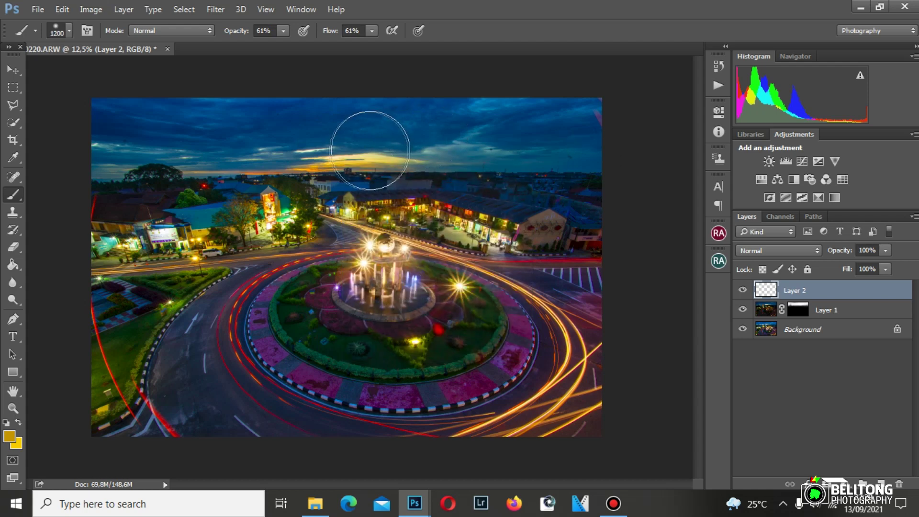
pyautogui.click(364, 151)
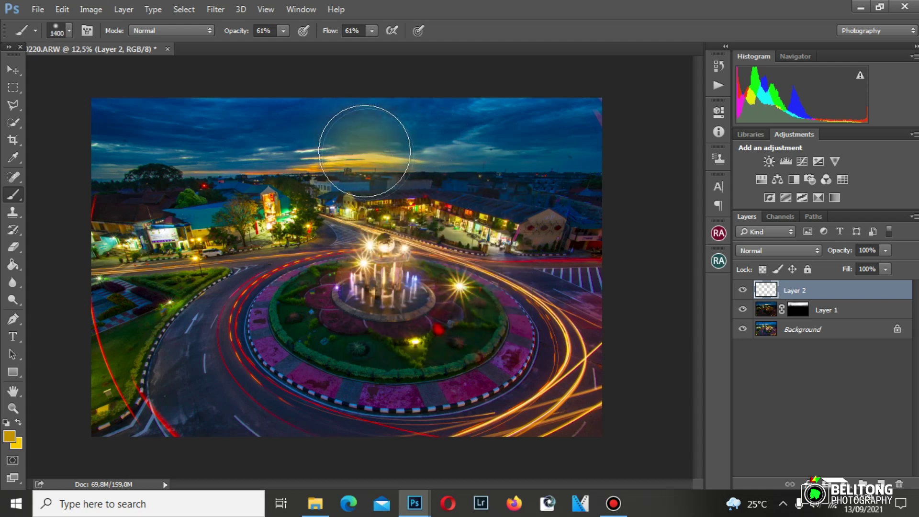
pyautogui.hotkey('ctrl', 'z')
pyautogui.click(9, 436)
pyautogui.press('[')
pyautogui.press('[')
pyautogui.click(839, 34)
pyautogui.press('[')
pyautogui.press('[')
pyautogui.click(365, 142)
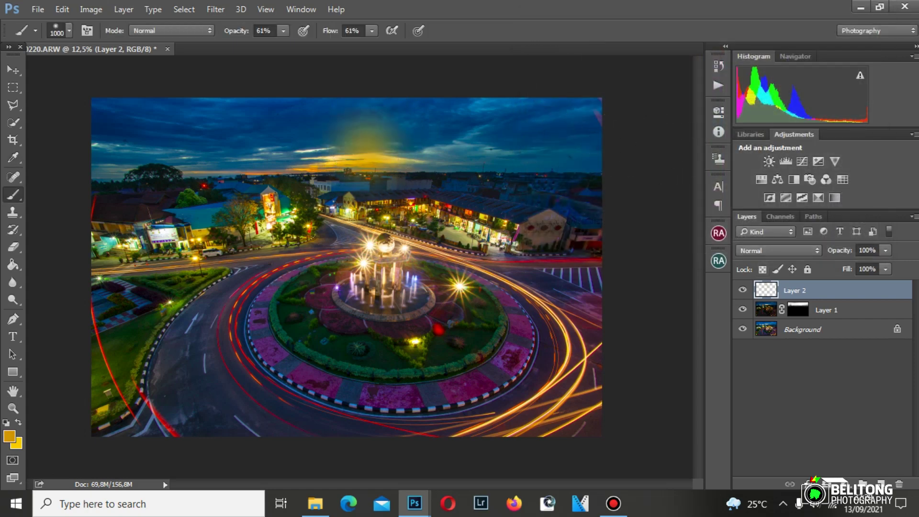
# Step: Set the glow layer to Linear Burn blend mode at 56% opacity
pyautogui.click(778, 251)
pyautogui.click(766, 407)
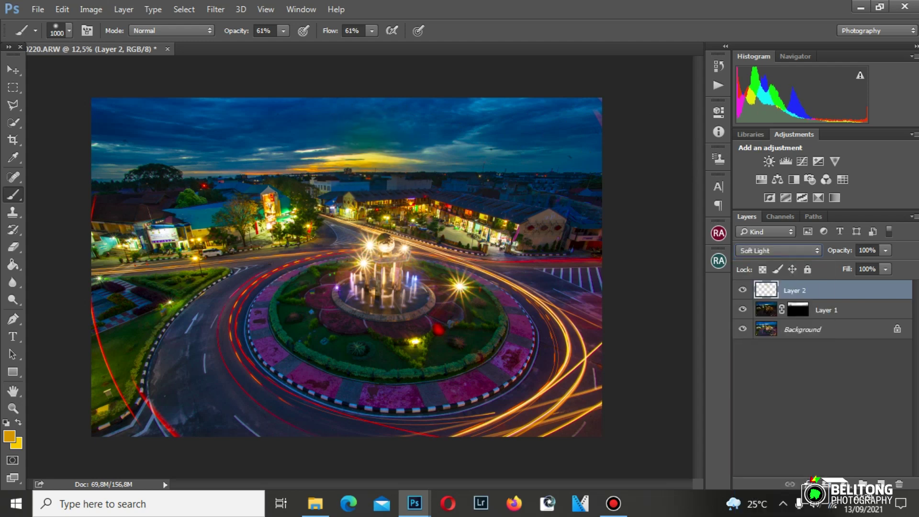
pyautogui.click(778, 251)
pyautogui.click(759, 300)
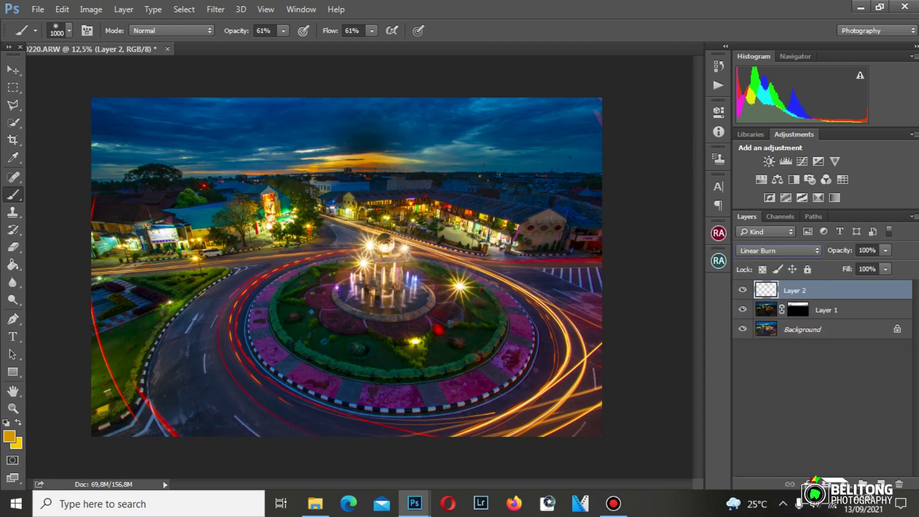
pyautogui.write('56')
pyautogui.press('Return')
# Step: Free Transform the gold glow, stretching it wider left and right and taller upward
pyautogui.hotkey('ctrl', 't')
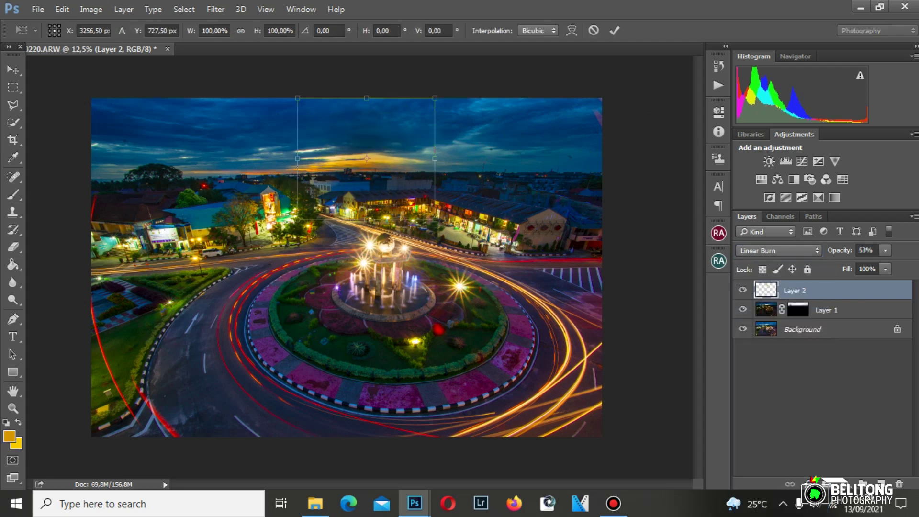
pyautogui.moveTo(439, 158); pyautogui.dragTo(602, 158)
pyautogui.moveTo(298, 158); pyautogui.dragTo(80, 158)
pyautogui.moveTo(342, 97); pyautogui.dragTo(341, 71)
pyautogui.moveTo(602, 145); pyautogui.dragTo(613, 145)
pyautogui.press('Return')
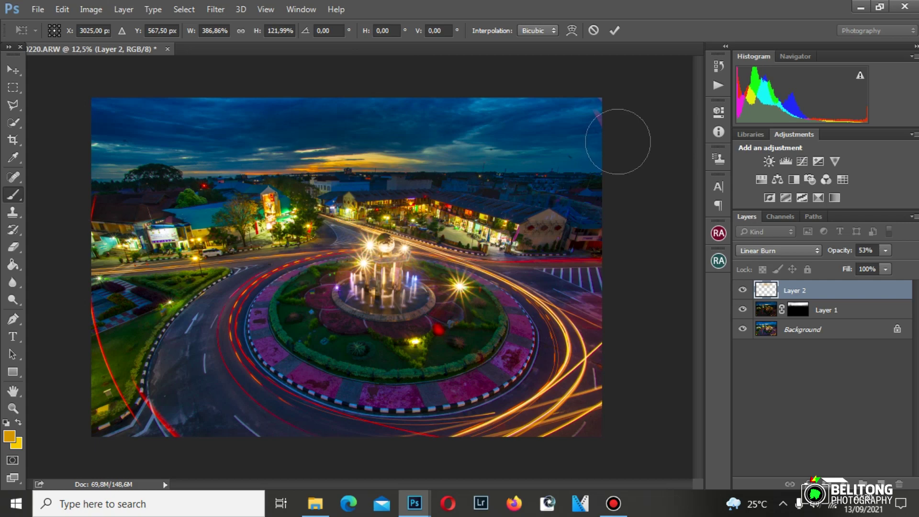
pyautogui.click(216, 9)
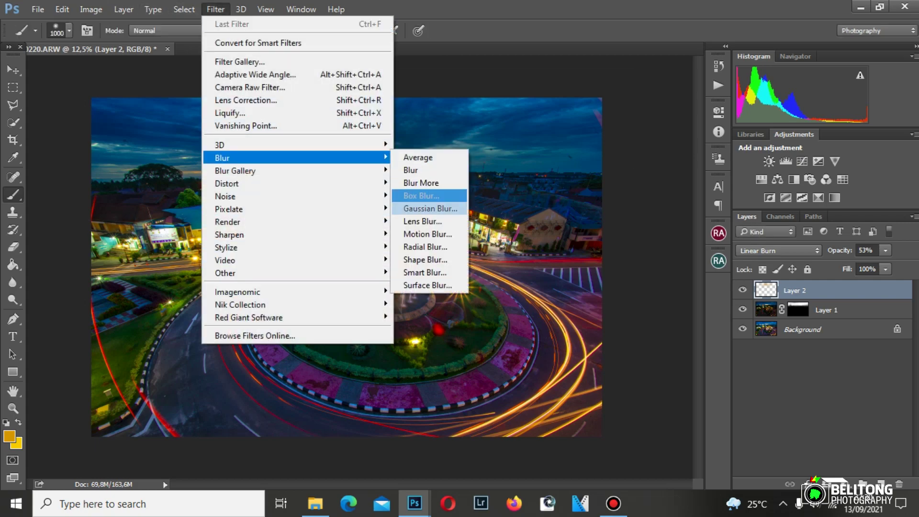
# Step: Gaussian-blur the glow at 106.3, mask it off the right-side buildings, and merge into Layer 1
pyautogui.click(421, 209)
pyautogui.press('Return')
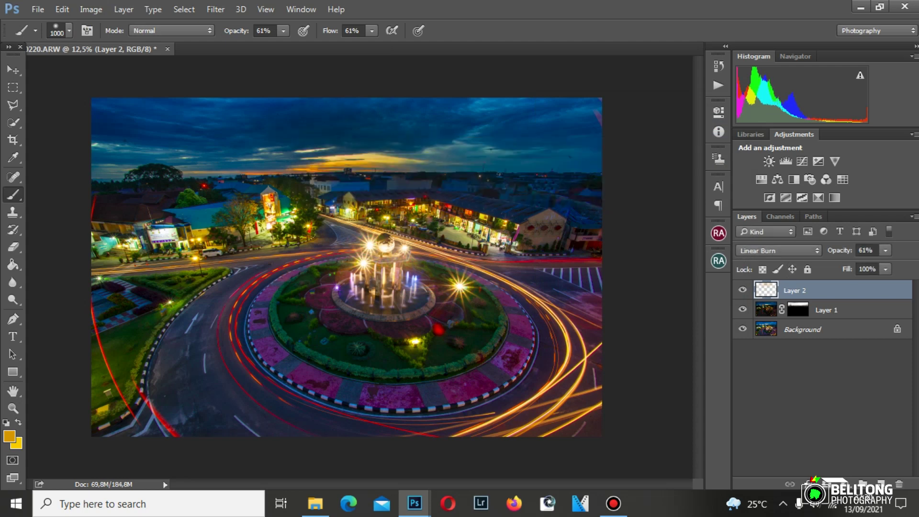
pyautogui.click(823, 484)
pyautogui.press('d')
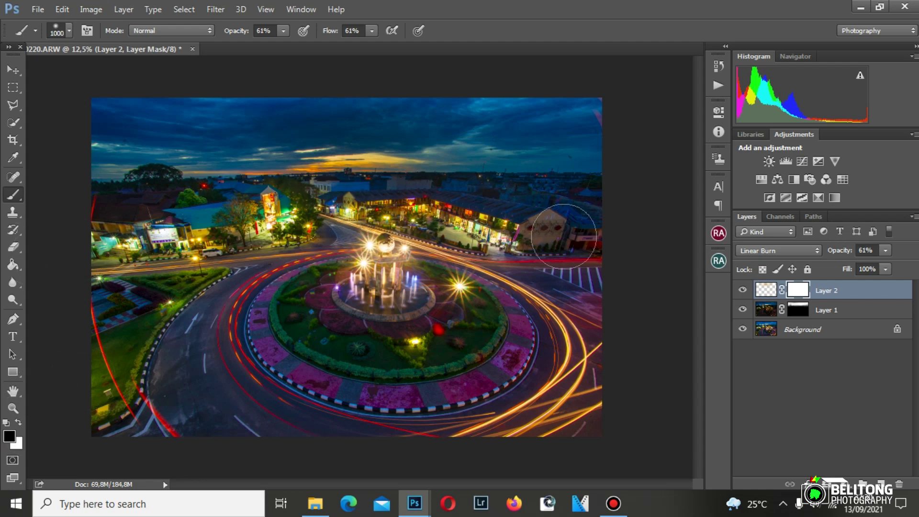
pyautogui.moveTo(566, 216); pyautogui.dragTo(576, 212)
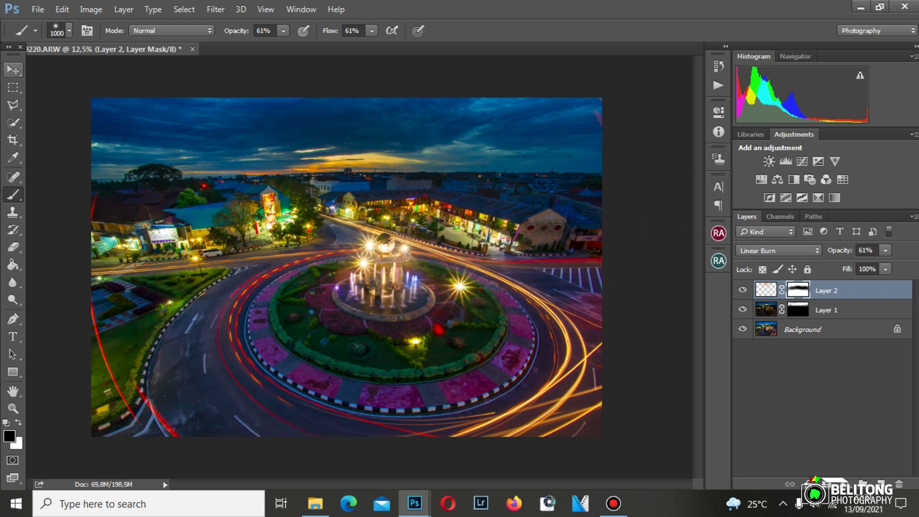
pyautogui.click(13, 70)
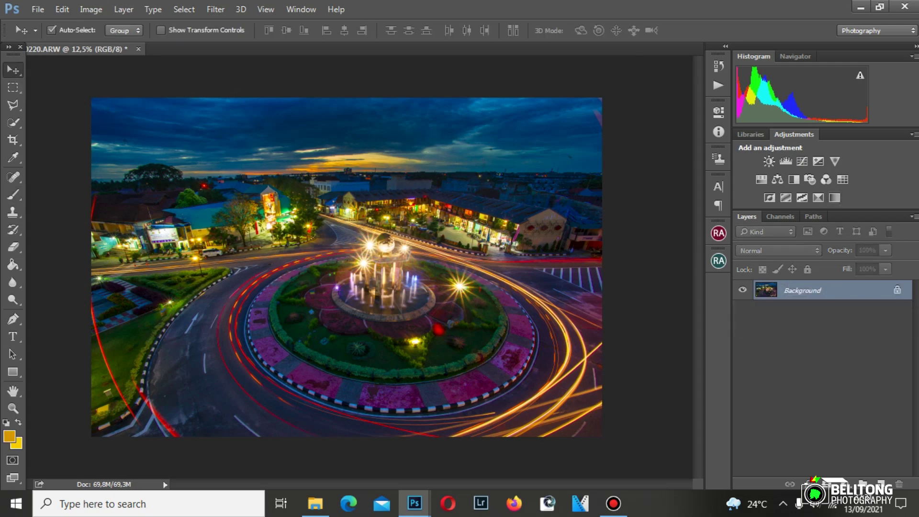
pyautogui.hotkey('ctrl', 'j')
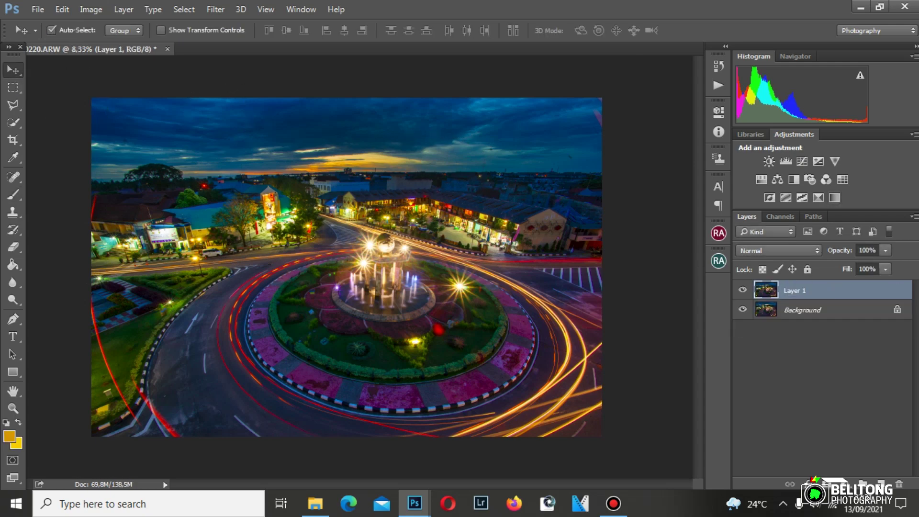
# Step: Measure the tilted horizon with the Ruler tool and straighten the layer to it
pyautogui.hotkey('ctrl', '-')
pyautogui.press('c')
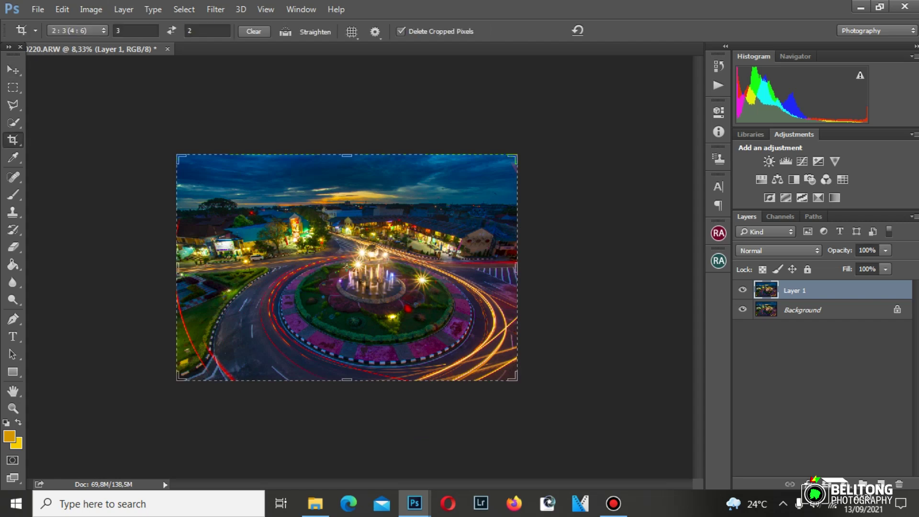
pyautogui.press('v')
pyautogui.press('i')
pyautogui.hotkey('shift', 'i')
pyautogui.rightClick(13, 157)
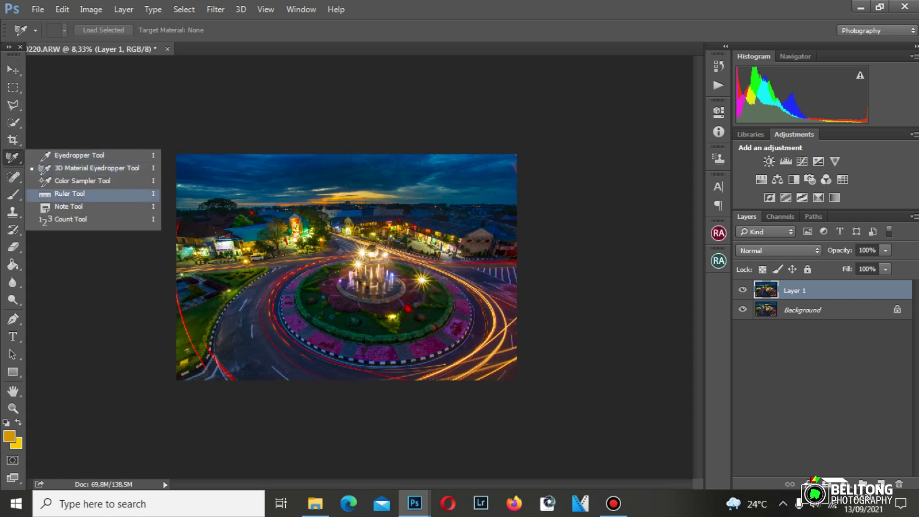
pyautogui.click(69, 194)
pyautogui.moveTo(177, 209); pyautogui.dragTo(538, 205)
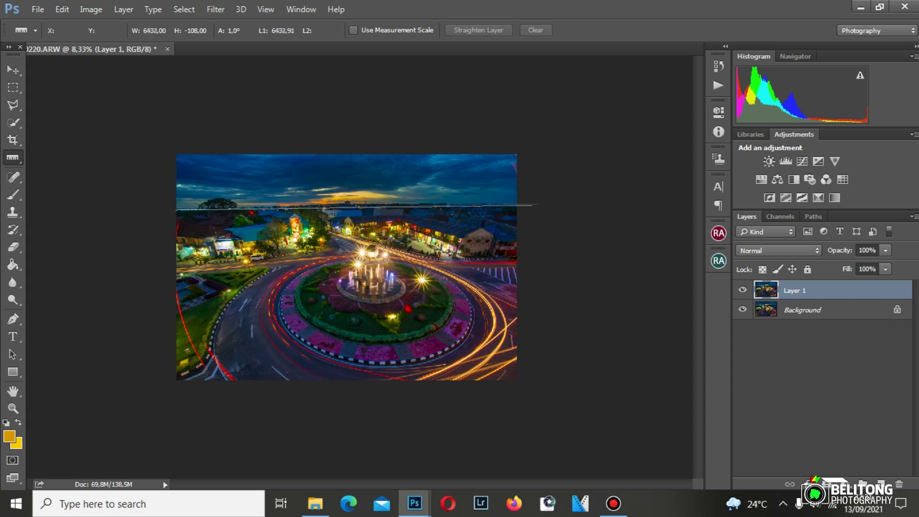
pyautogui.moveTo(537, 205); pyautogui.dragTo(522, 204)
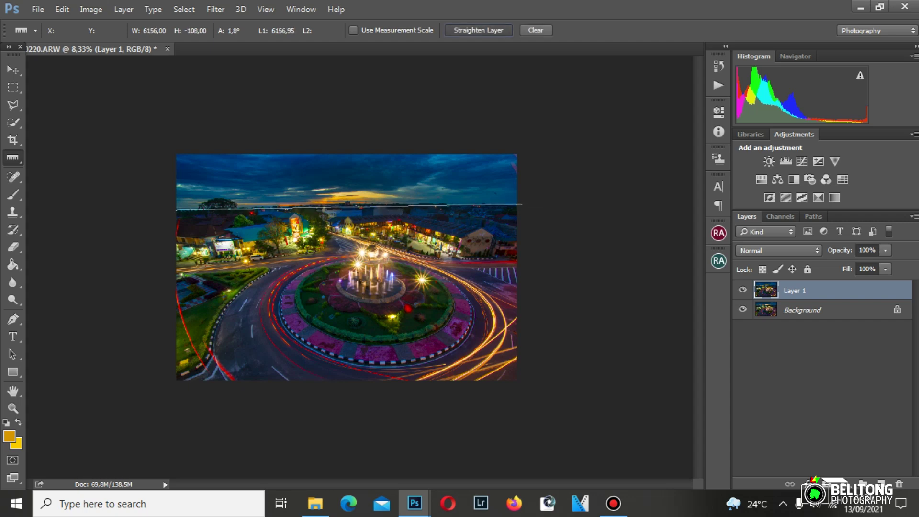
pyautogui.click(479, 29)
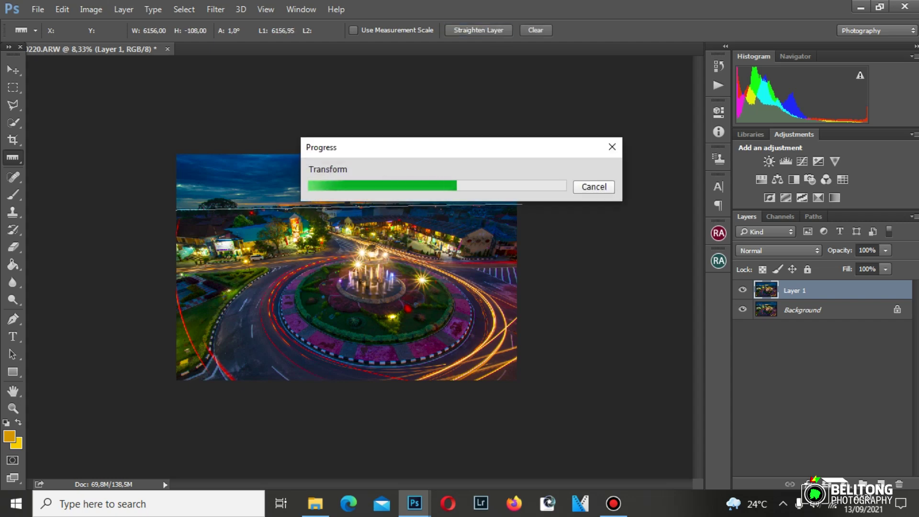
# Step: Crop off the uneven edges to a 3:2 frame, flatten, and duplicate as Layer 1
pyautogui.press('v')
pyautogui.press('c')
pyautogui.moveTo(178, 156); pyautogui.dragTo(181, 159)
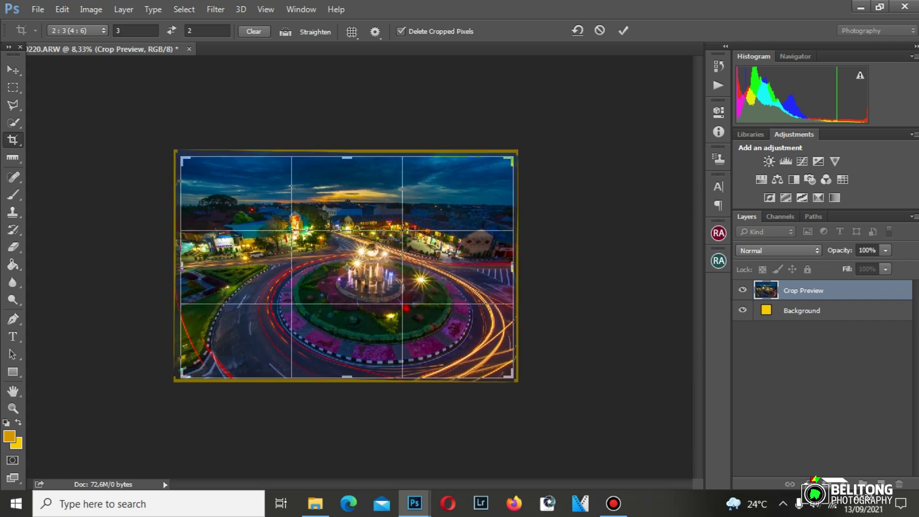
pyautogui.press('Return')
pyautogui.press('v')
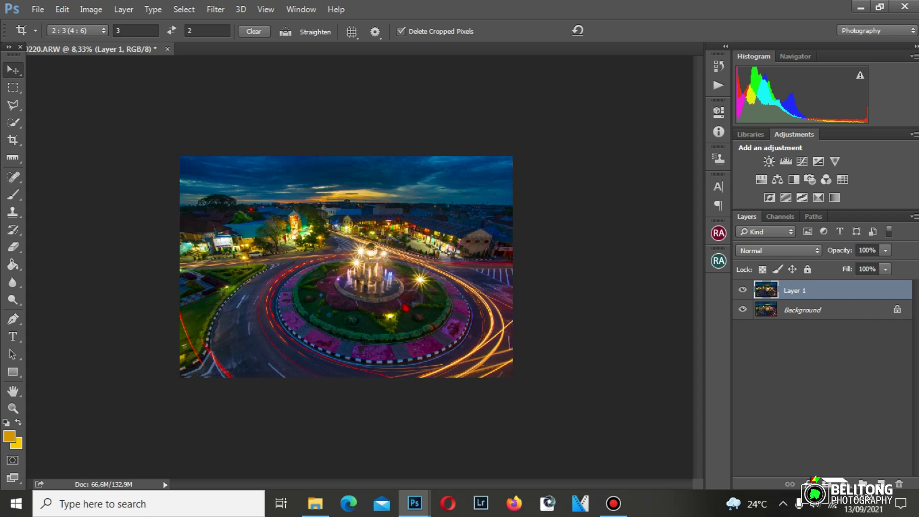
pyautogui.hotkey('ctrl', 'z')
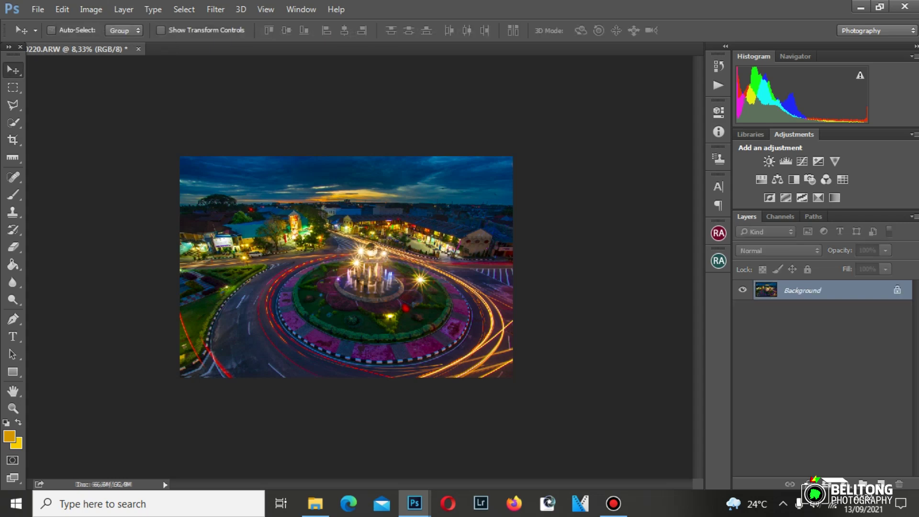
pyautogui.hotkey('ctrl', 'z')
pyautogui.press('j')
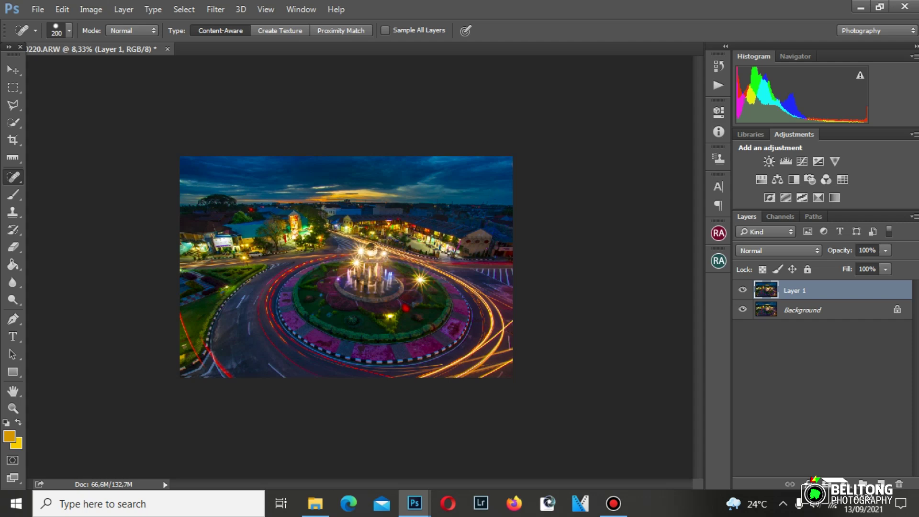
# Step: Zoom in and spot-heal the small dark spot in the upper sky
pyautogui.hotkey('ctrl', '+')
pyautogui.click(558, 114)
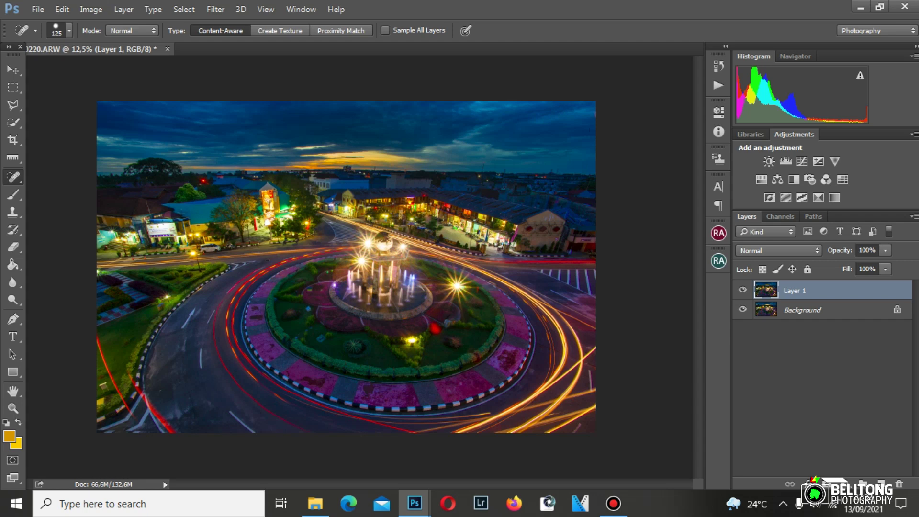
pyautogui.press('v')
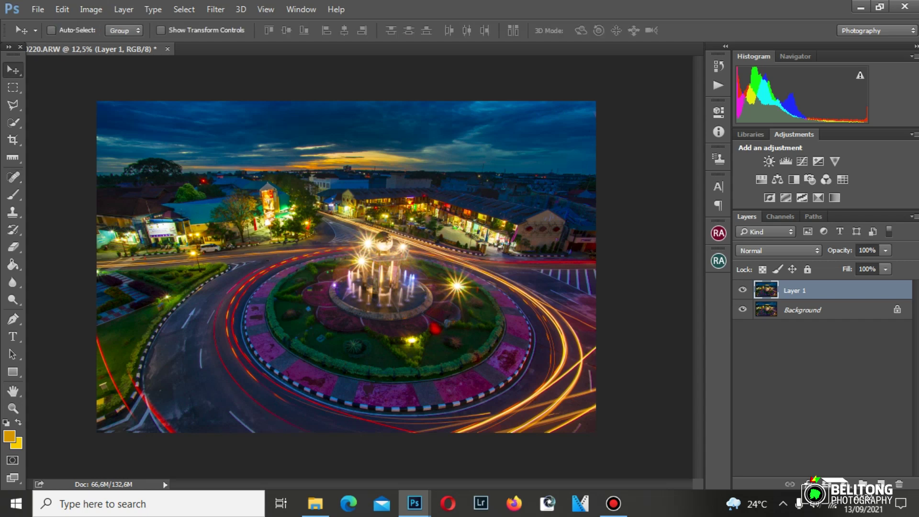
pyautogui.hotkey('ctrl', 'z')
pyautogui.hotkey('ctrl', 'z')
# Step: Launch Color Efex Pro 4 on the photo and apply the 3 in 1 BP recipe
pyautogui.click(215, 9)
pyautogui.moveTo(240, 304)
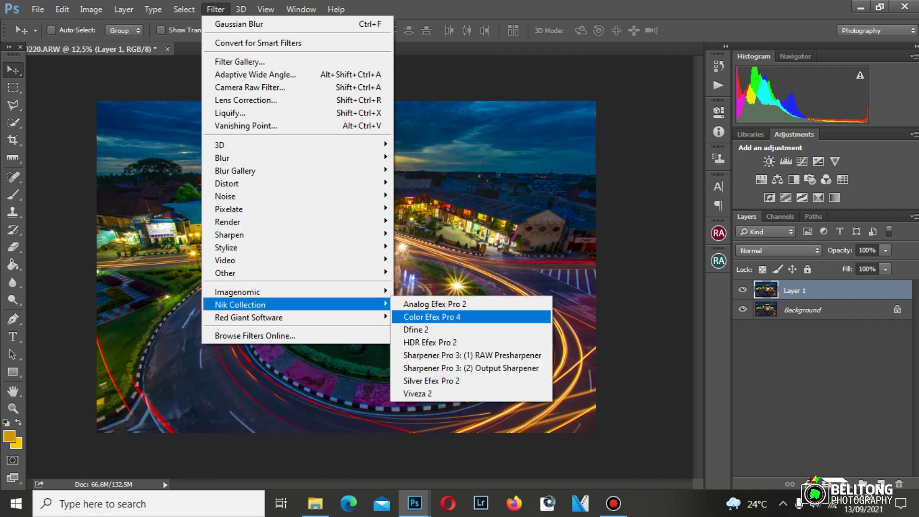
pyautogui.click(431, 317)
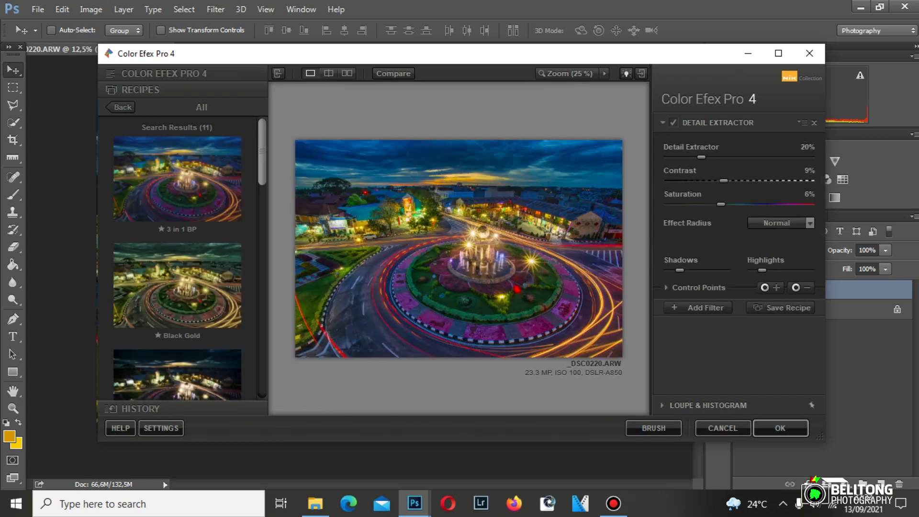
pyautogui.click(177, 179)
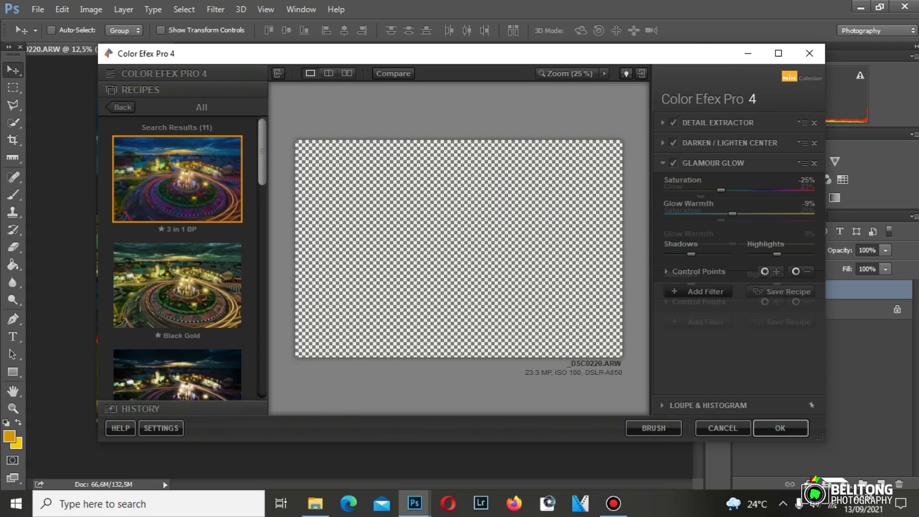
# Step: Lower Darken/Lighten Center to 7% center, -22% border, and set Glamour Glow warmth to 5%
pyautogui.click(729, 143)
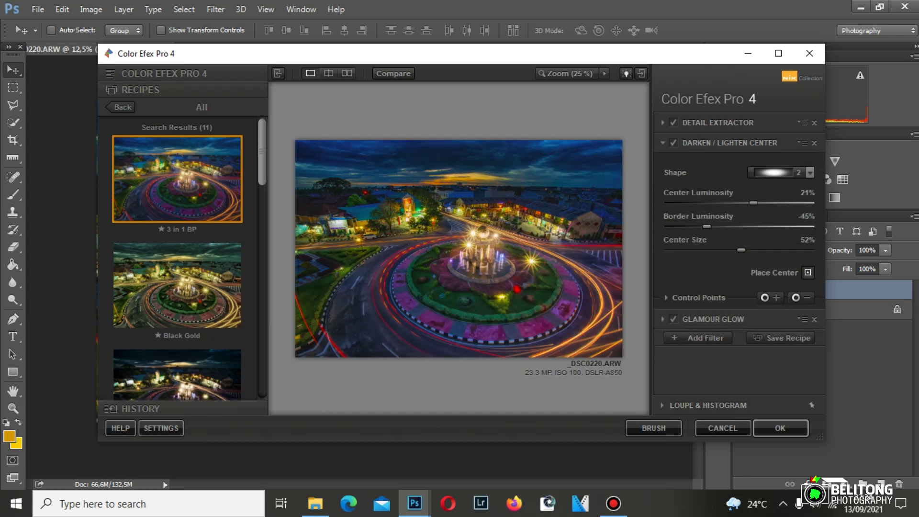
pyautogui.moveTo(753, 202); pyautogui.dragTo(742, 203)
pyautogui.moveTo(706, 226)
pyautogui.mouseDown()
pyautogui.moveTo(723, 226)
pyautogui.moveTo(727, 250)
pyautogui.mouseUp()
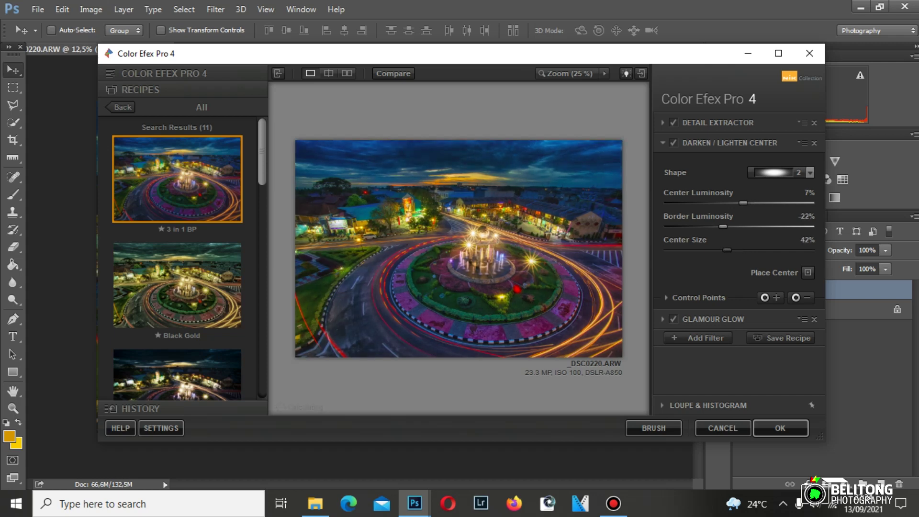
pyautogui.click(714, 319)
pyautogui.moveTo(733, 244); pyautogui.dragTo(742, 245)
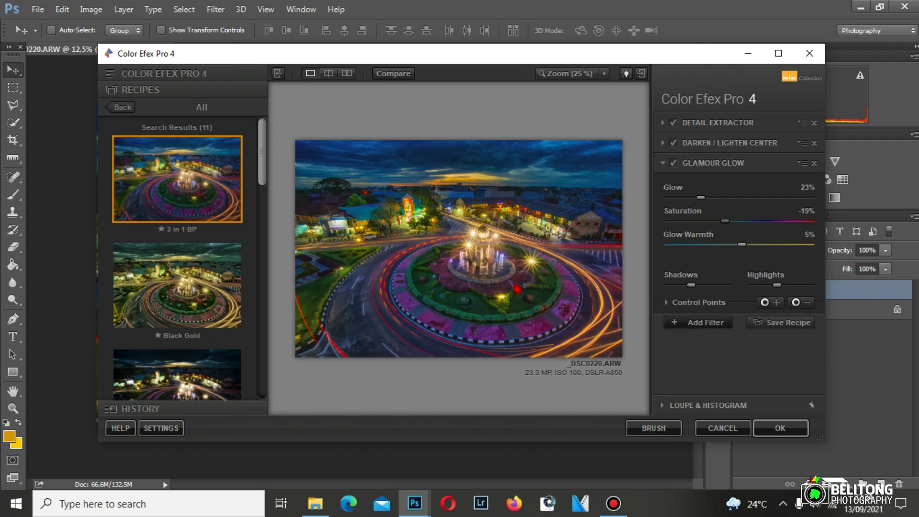
pyautogui.click(705, 322)
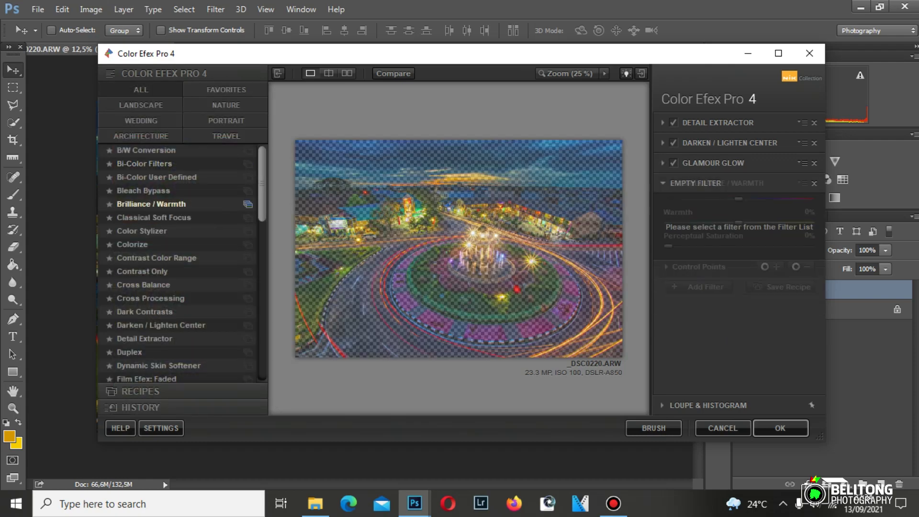
# Step: Add Brilliance / Warmth at 7% saturation, 16% warmth, 10% perceptual saturation and apply to the photo
pyautogui.click(151, 204)
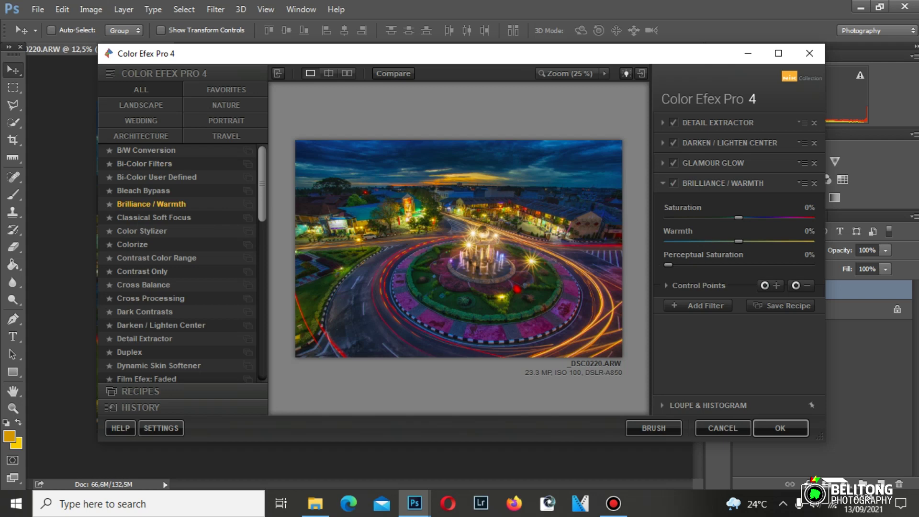
pyautogui.moveTo(738, 241); pyautogui.dragTo(752, 241)
pyautogui.moveTo(668, 264); pyautogui.dragTo(690, 265)
pyautogui.moveTo(742, 218); pyautogui.dragTo(743, 218)
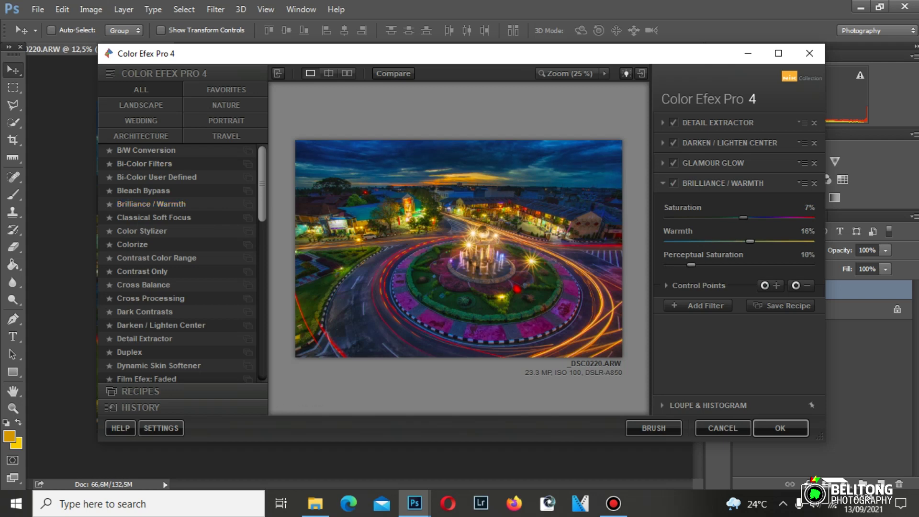
pyautogui.click(780, 428)
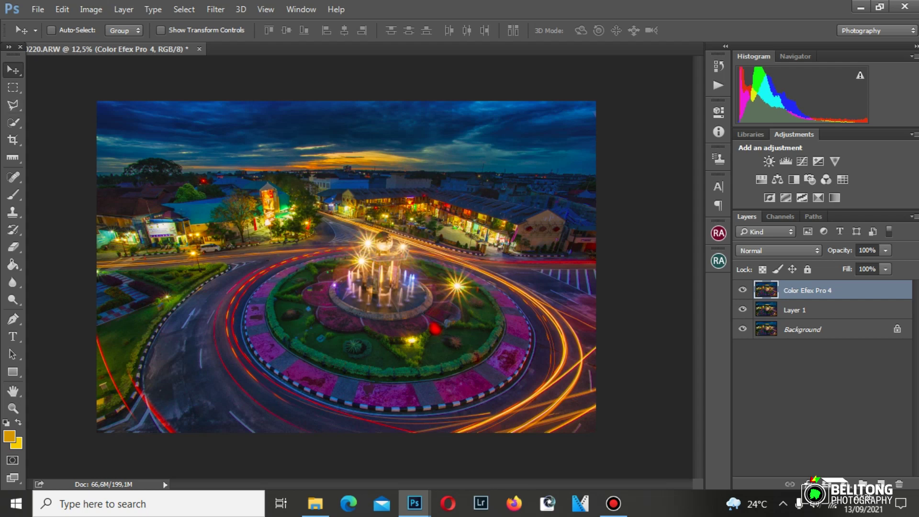
# Step: Create a 50% mid-gray Soft Light layer from the Pixel Juggler panel, then pick the Dodge tool
pyautogui.click(718, 234)
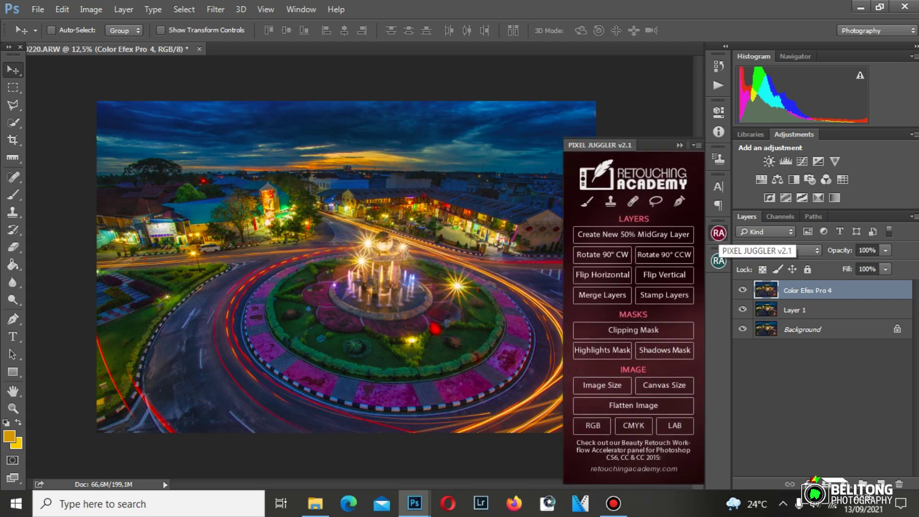
pyautogui.click(633, 234)
pyautogui.click(718, 233)
pyautogui.press('o')
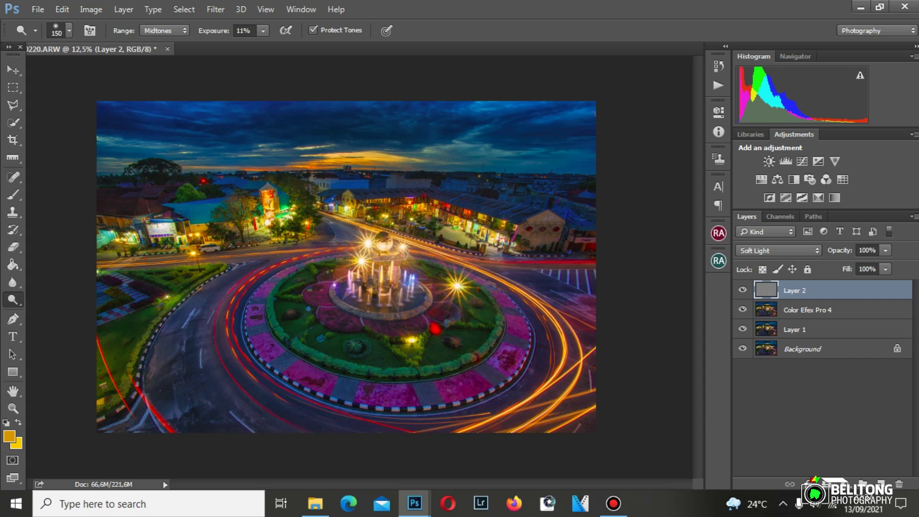
# Step: Dodge and burn light across the roundabout scene on gray Layer 2, resizing the brush as needed
pyautogui.press(']')
pyautogui.press(']')
pyautogui.press(']')
pyautogui.rightClick(13, 300)
pyautogui.click(57, 311)
pyautogui.press(']')
pyautogui.press(']')
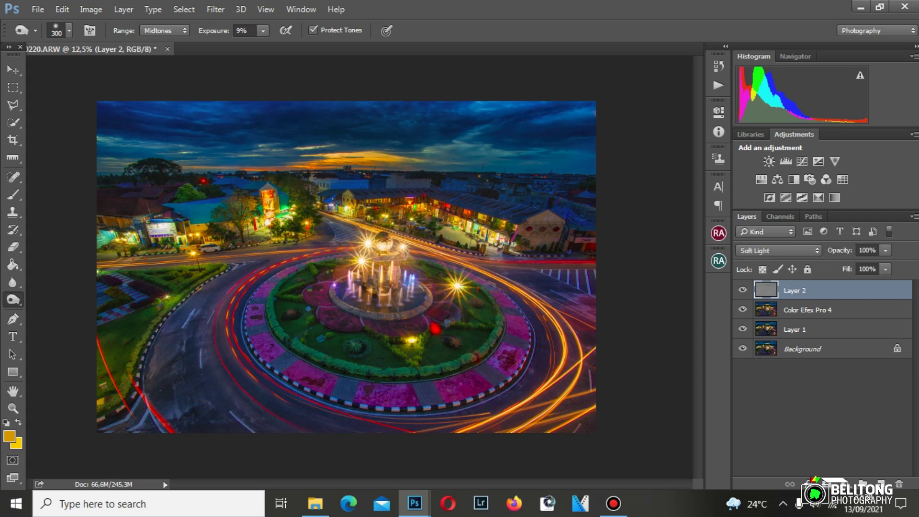
pyautogui.rightClick(13, 300)
pyautogui.click(63, 298)
pyautogui.press(']')
pyautogui.press('[')
pyautogui.press('[')
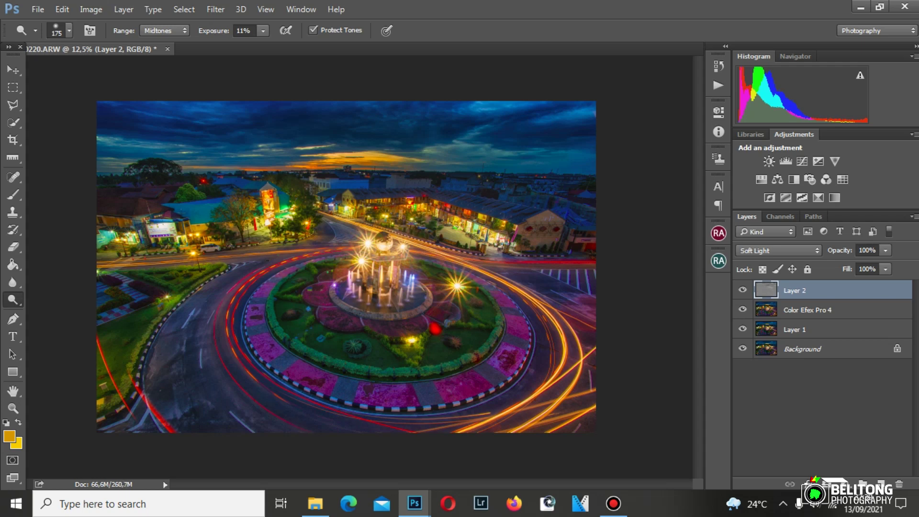
# Step: Adjust saturation in places with a smaller Sponge brush on Layer 2
pyautogui.rightClick(13, 300)
pyautogui.click(57, 327)
pyautogui.press('[')
pyautogui.press('[')
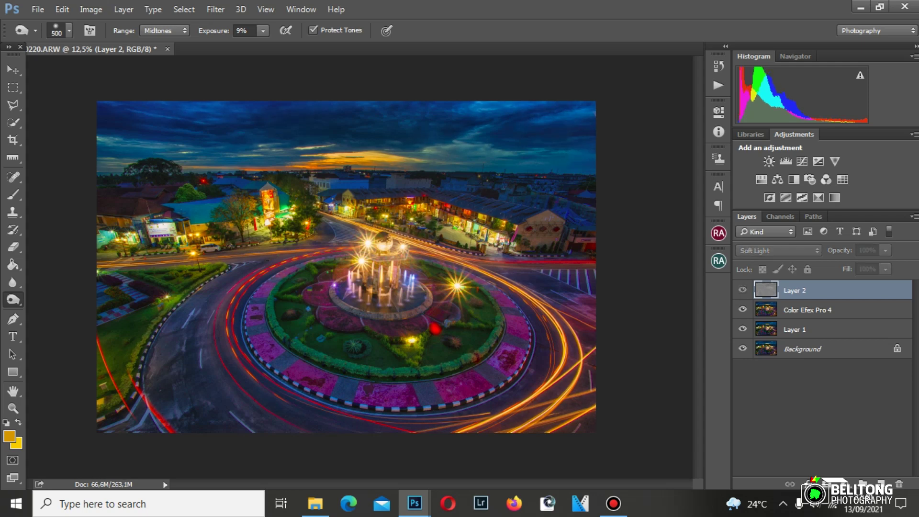
pyautogui.click(718, 260)
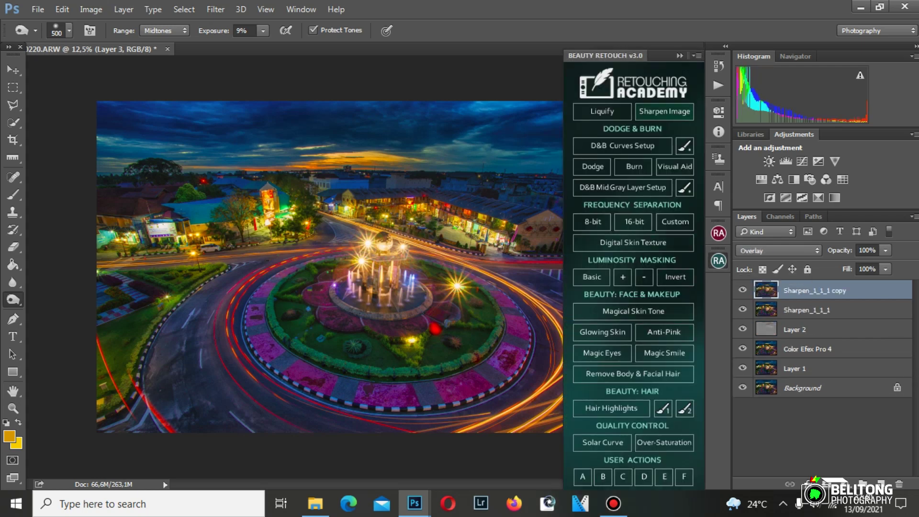
# Step: Create a sharpened overlay layer and add a Levels adjustment layer
pyautogui.click(679, 56)
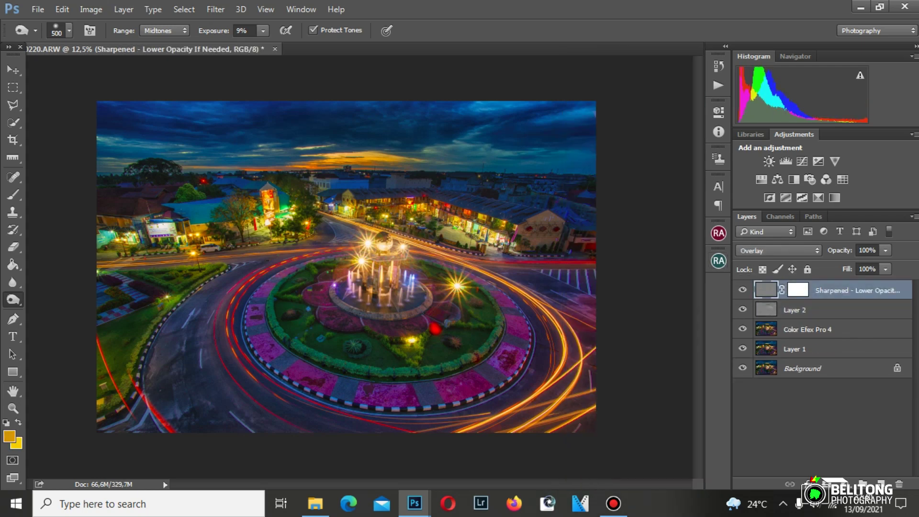
pyautogui.press('v')
pyautogui.click(786, 160)
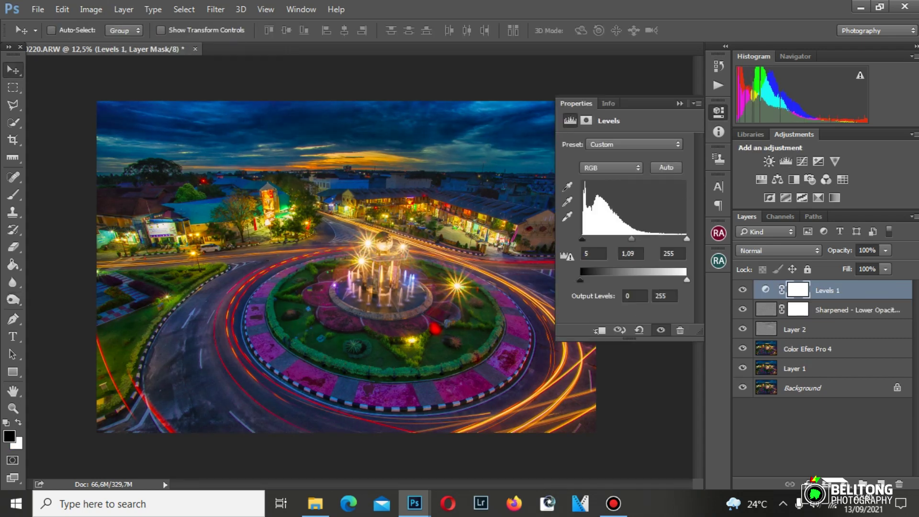
# Step: Add a Curves layer with an S-curve: brighter highlights, darker shadows, lifted midtones
pyautogui.click(802, 161)
pyautogui.click(636, 220)
pyautogui.click(657, 197)
pyautogui.moveTo(657, 197); pyautogui.dragTo(656, 195)
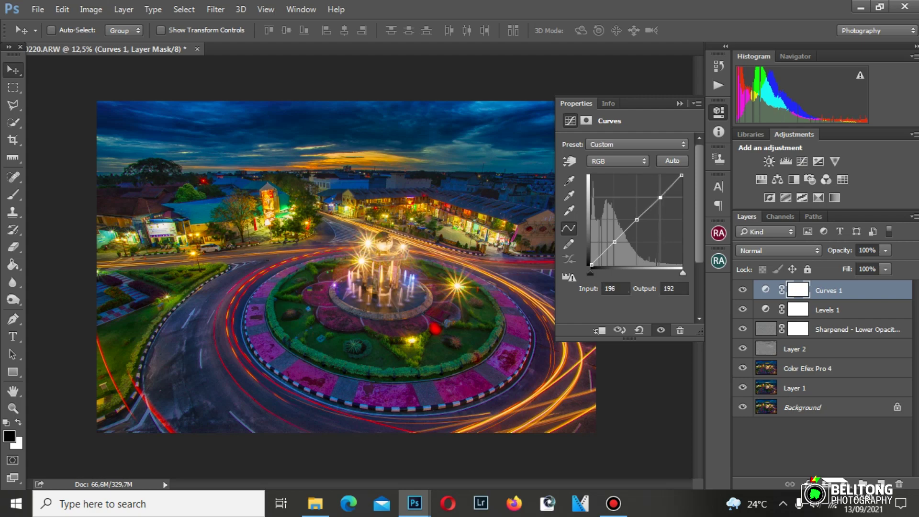
pyautogui.moveTo(614, 242); pyautogui.dragTo(614, 244)
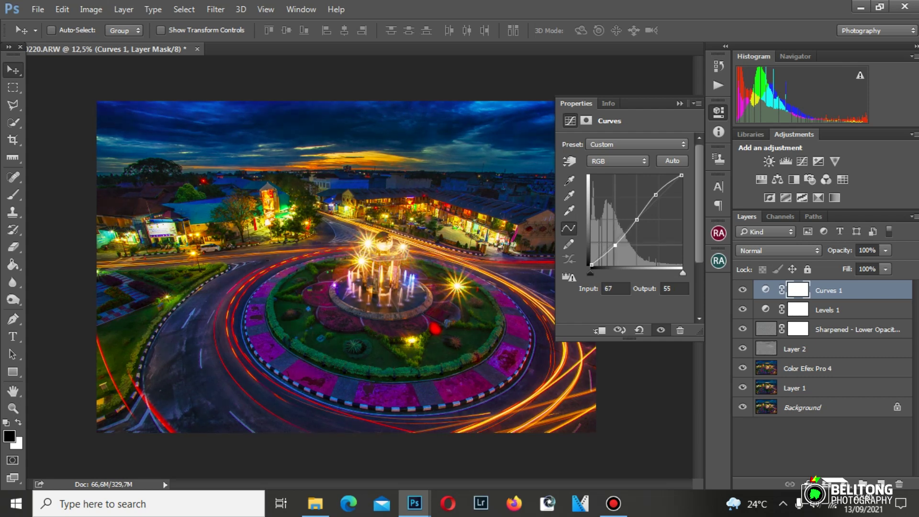
pyautogui.moveTo(637, 220); pyautogui.dragTo(635, 217)
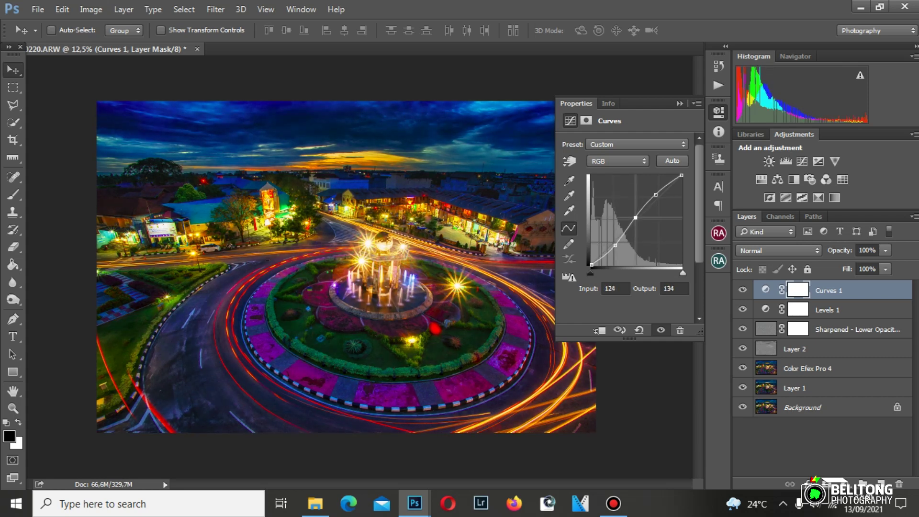
pyautogui.click(718, 111)
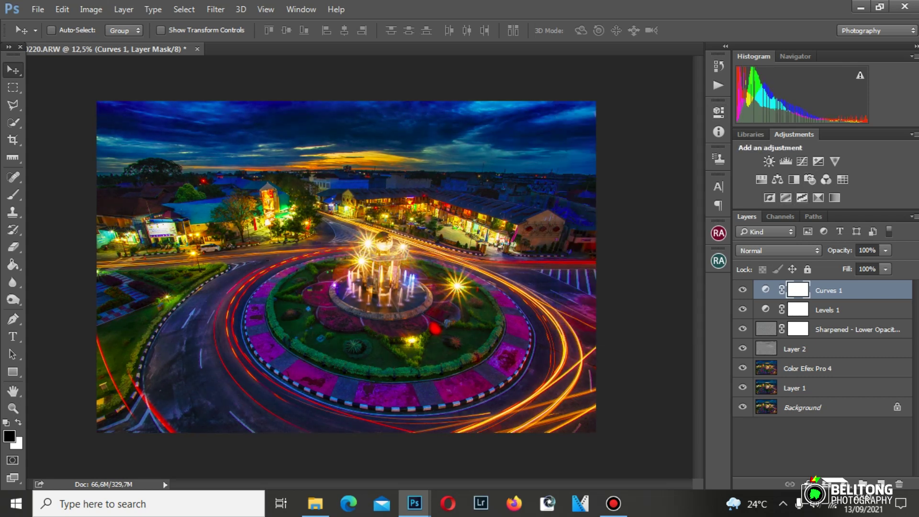
# Step: Add a second Curves layer lifting midtones slightly, plus a Vibrance layer at about +3
pyautogui.click(802, 161)
pyautogui.moveTo(638, 219); pyautogui.dragTo(636, 217)
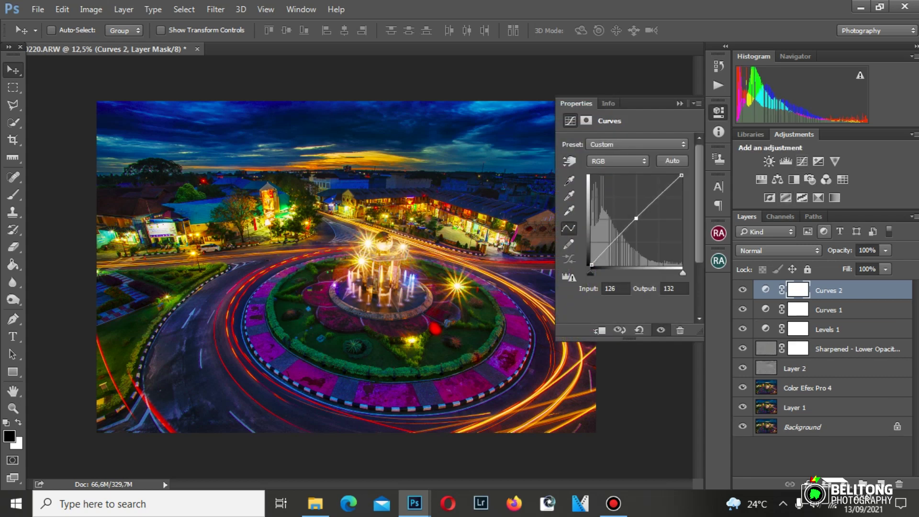
pyautogui.click(835, 162)
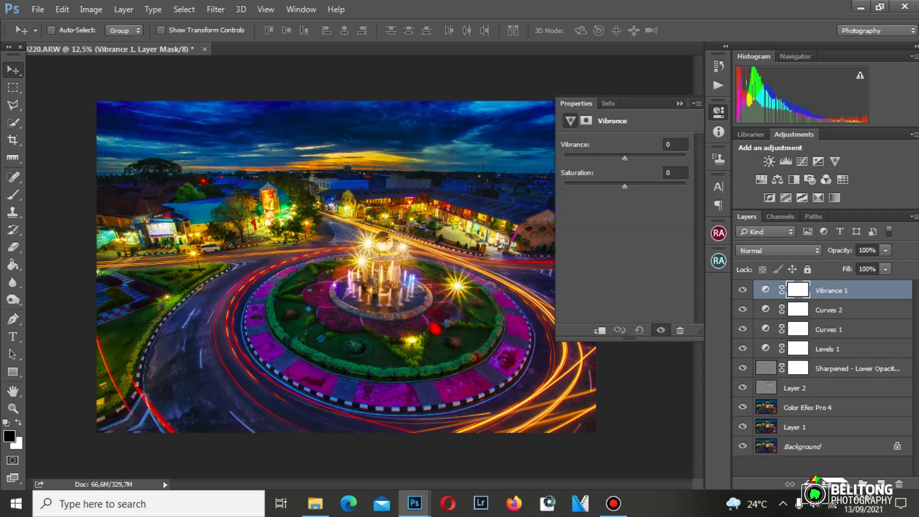
pyautogui.moveTo(624, 158); pyautogui.dragTo(627, 158)
pyautogui.click(719, 112)
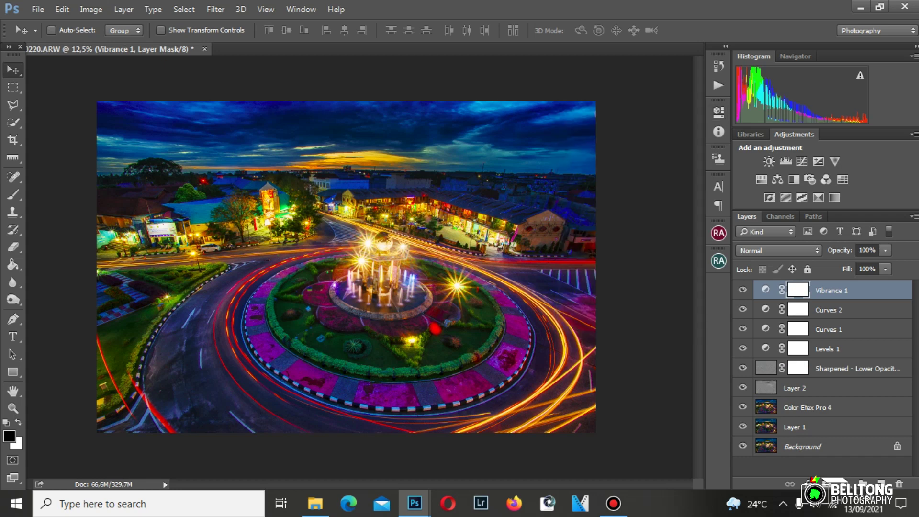
# Step: Merge all layers into one and resize the image to 4000 px wide
pyautogui.press('ctrl')
pyautogui.hotkey('ctrl', 'shift', 'e')
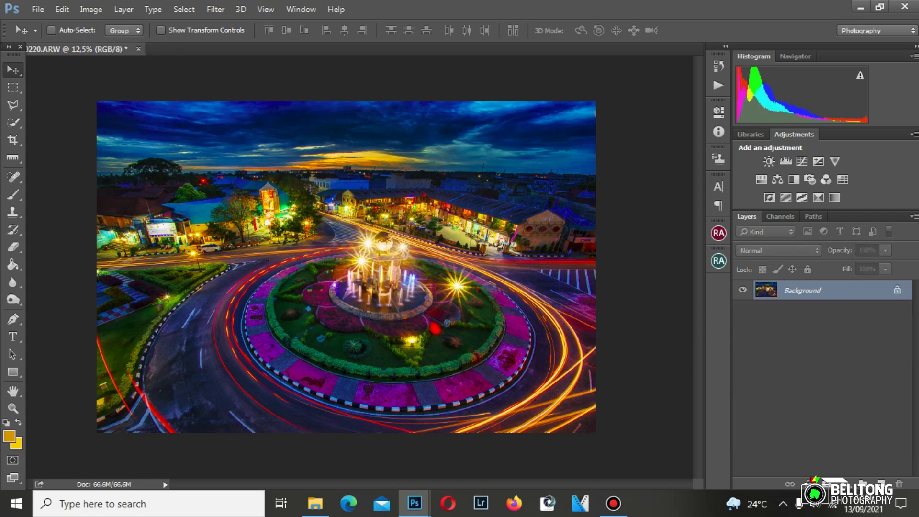
pyautogui.click(91, 9)
pyautogui.click(110, 106)
pyautogui.write('4000')
pyautogui.press('Return')
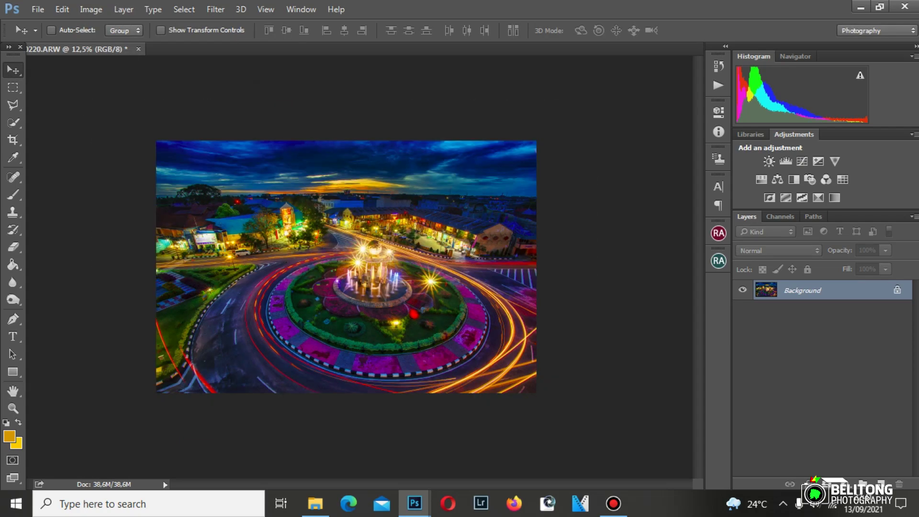
# Step: Save a JPEG copy named _DSC0220_2 at Maximum quality 11
pyautogui.click(38, 10)
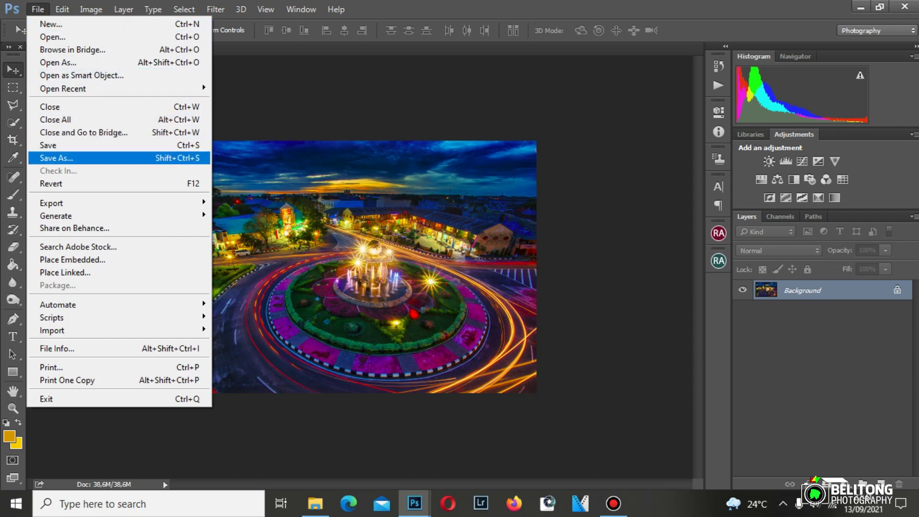
pyautogui.click(53, 156)
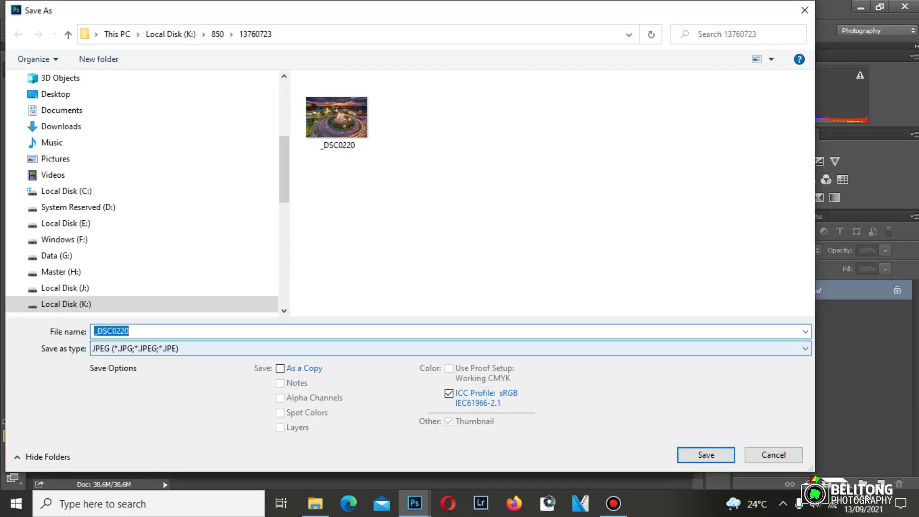
pyautogui.press('End')
pyautogui.write('_2')
pyautogui.press('Return')
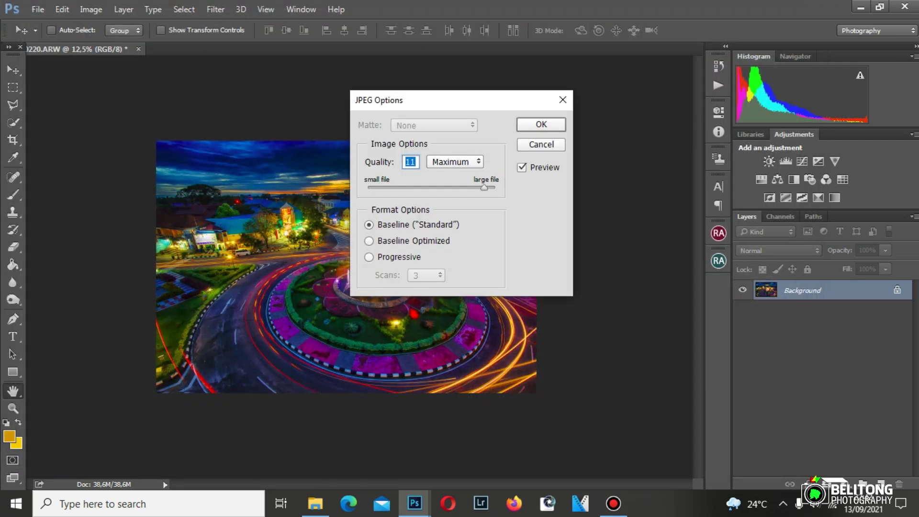
pyautogui.press('Return')
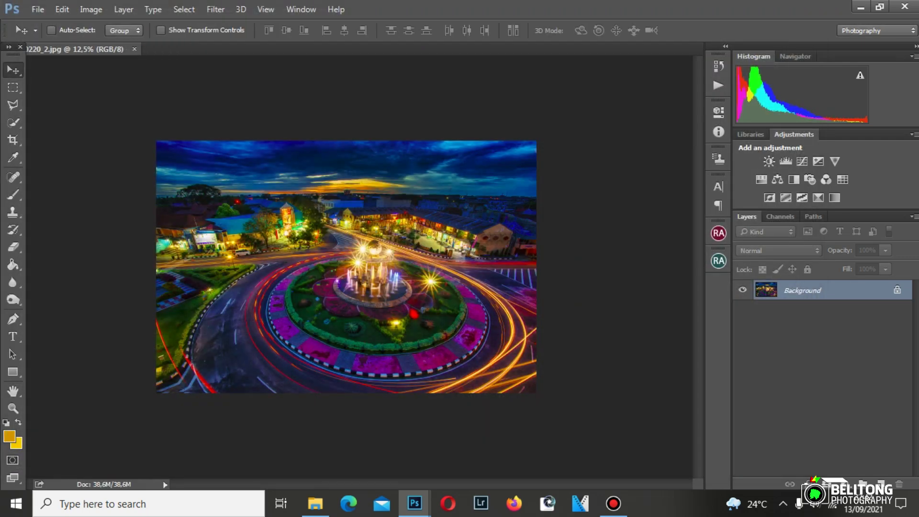